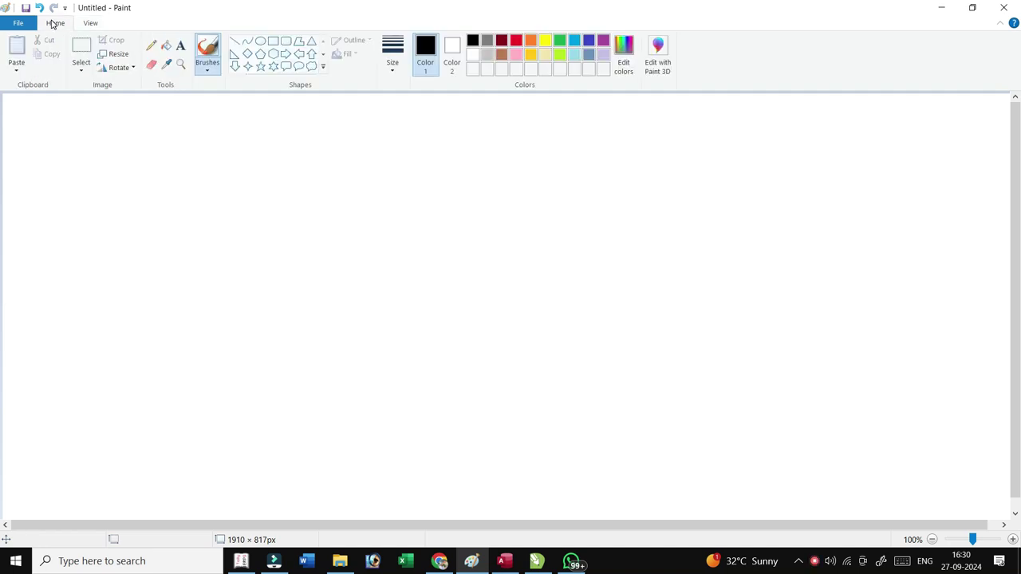
Step: Draw a vertical Curve-tool line for the petal edge at the second-thinnest line width
left_click(246, 40)
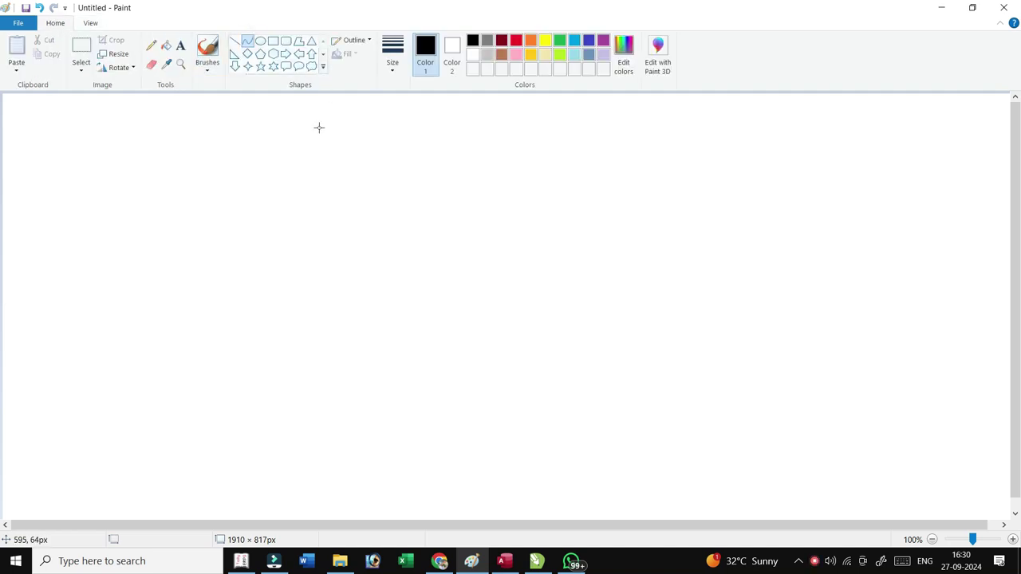
left_click_drag(320, 127, 327, 247)
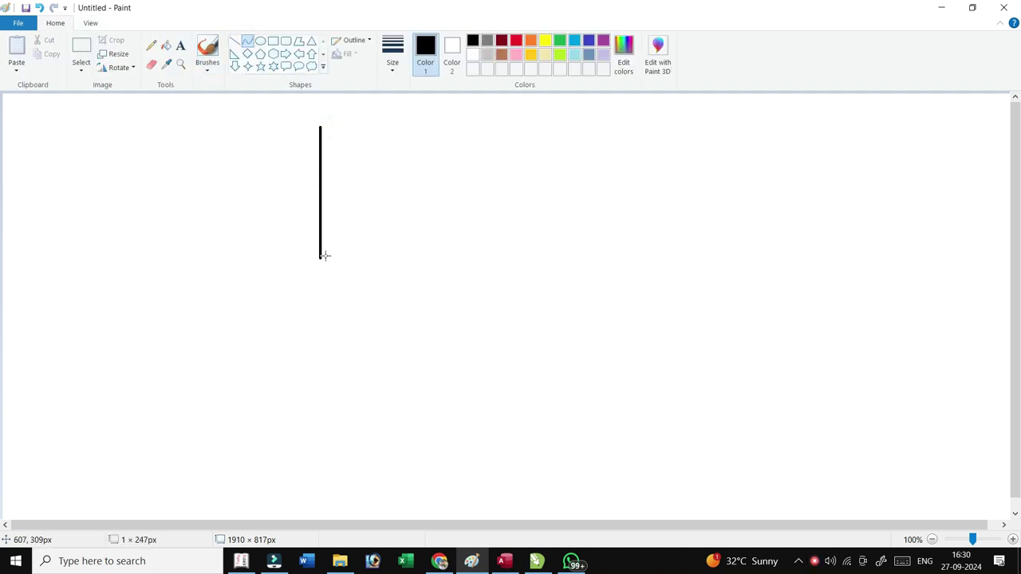
left_click(391, 64)
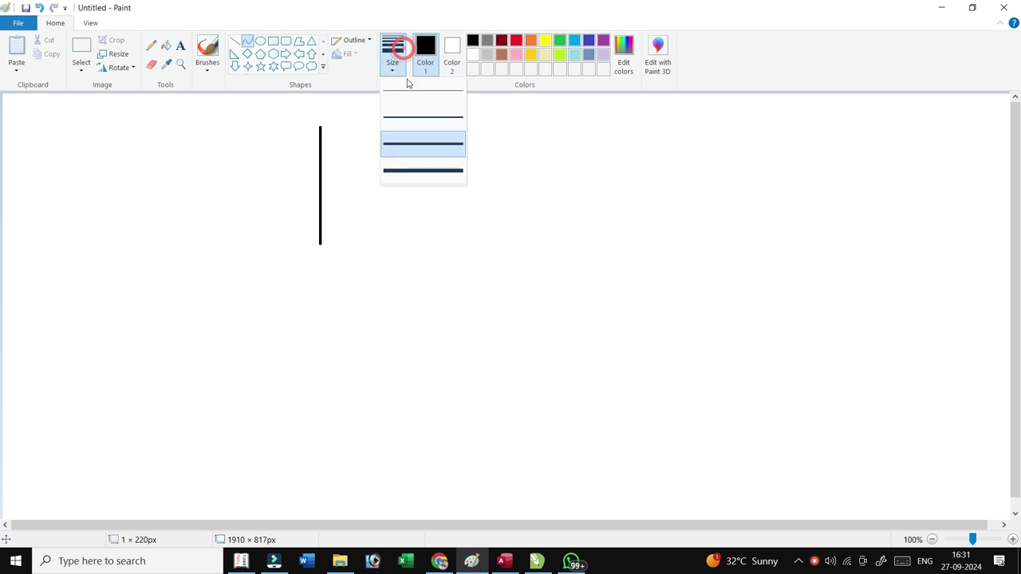
left_click(407, 92)
left_click(397, 68)
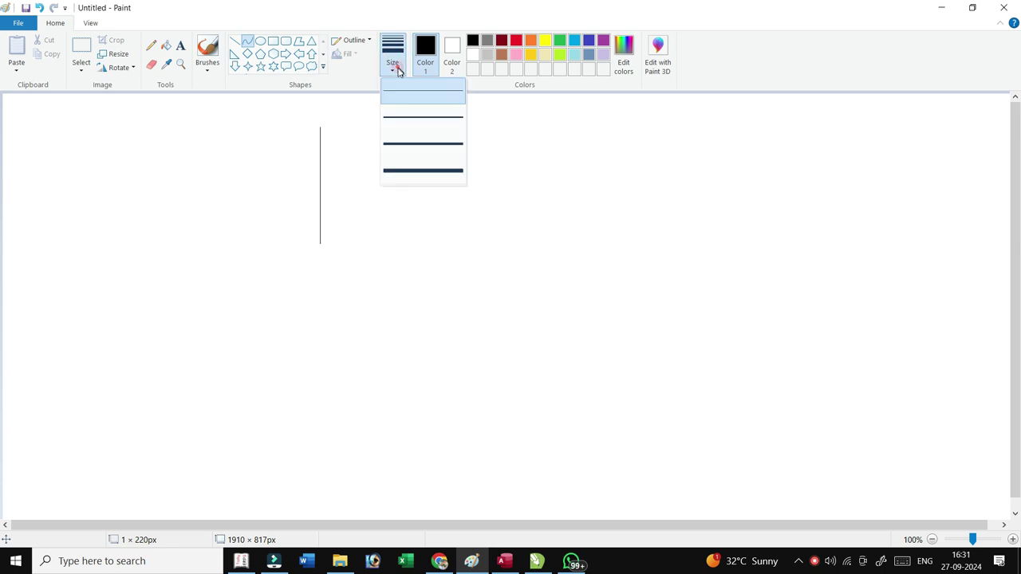
left_click(409, 116)
Step: Bend the line into a rightward-bulging arc, like a parenthesis, and commit it
left_click_drag(321, 141, 331, 143)
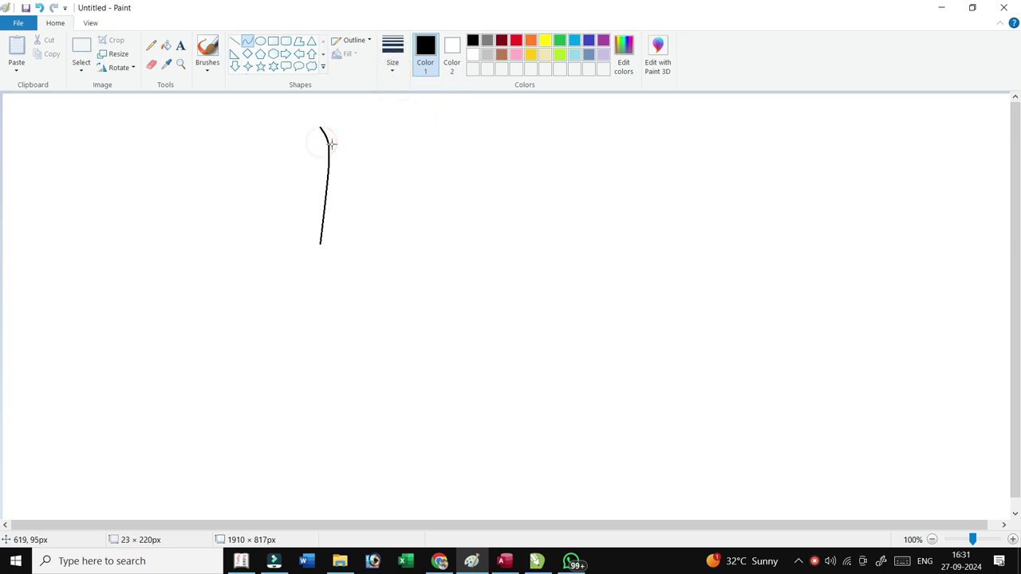
left_click_drag(326, 216, 384, 237)
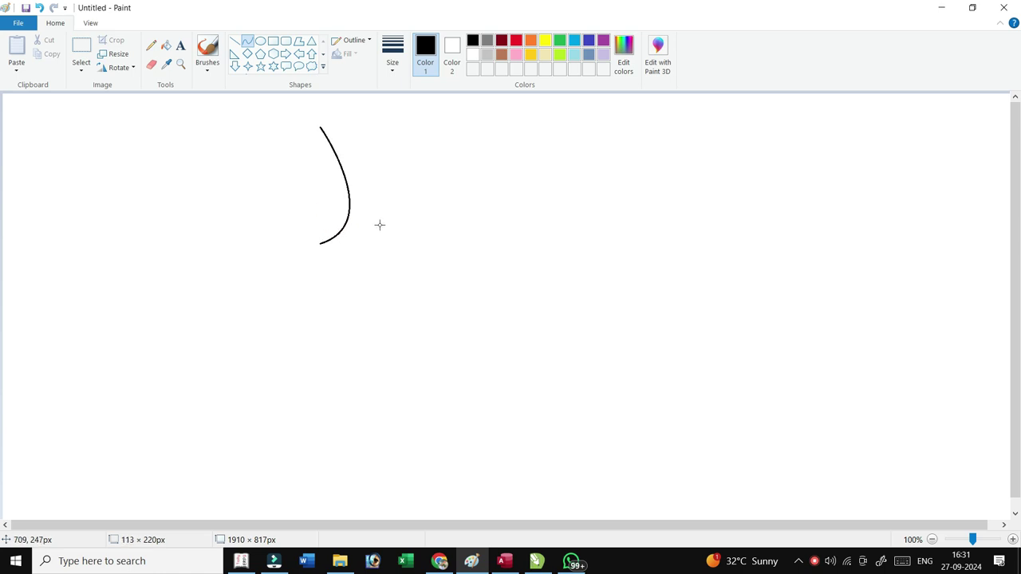
left_click_drag(384, 238, 379, 224)
left_click(433, 139)
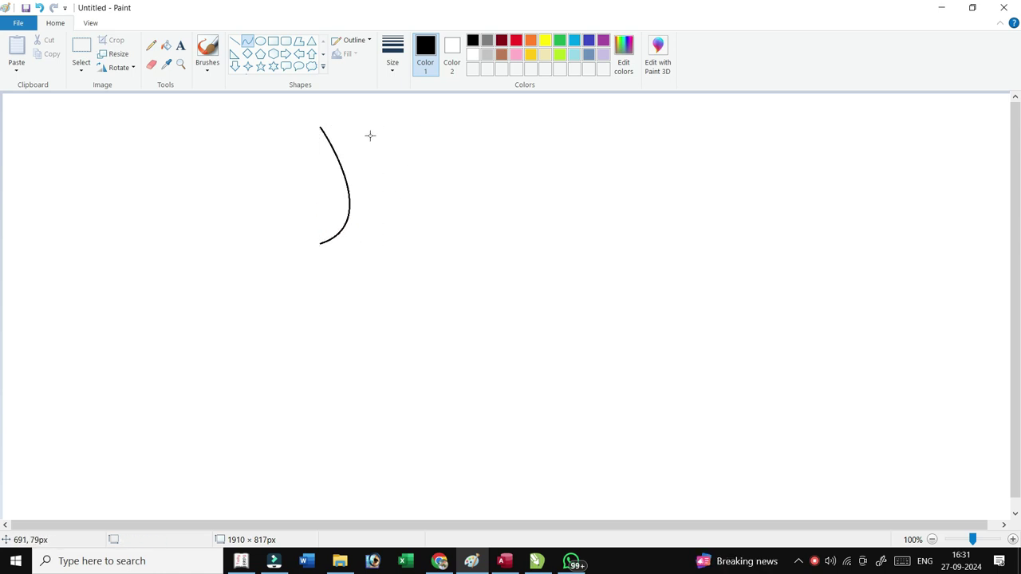
Step: Close the first petal with a pointed tip and an outward-bowed edge down to the base
mouse_move(366, 130)
left_mouse_down()
mouse_move(339, 165)
mouse_move(351, 127)
mouse_move(349, 138)
left_mouse_up()
left_click(452, 158)
left_click_drag(367, 130, 320, 244)
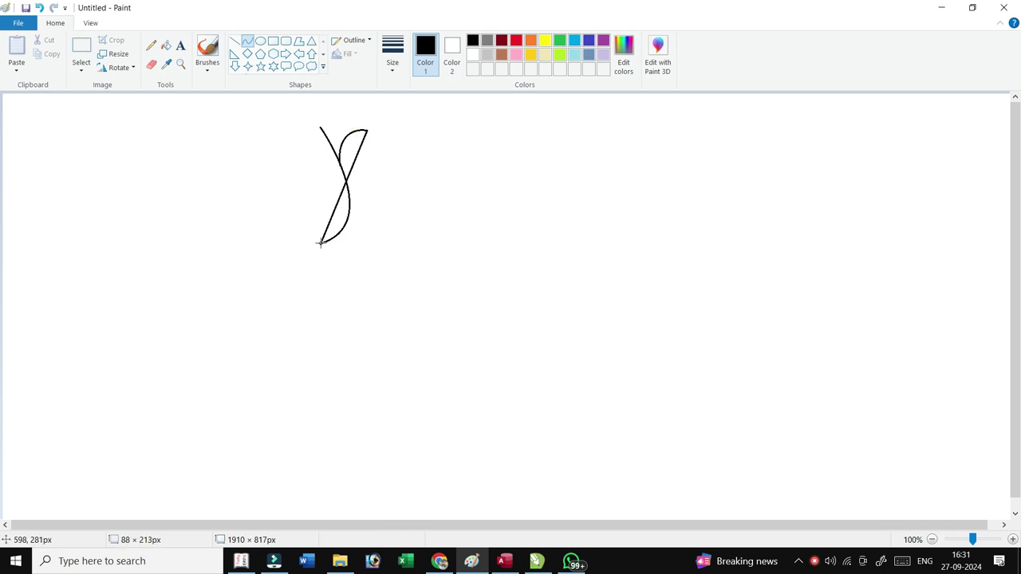
left_click_drag(361, 146, 351, 158)
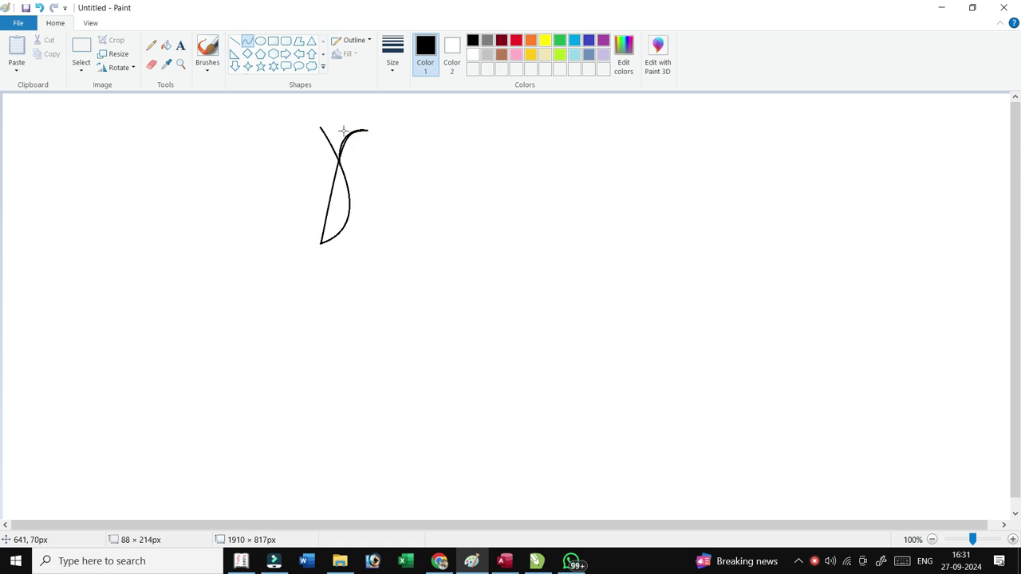
left_click_drag(328, 209, 412, 238)
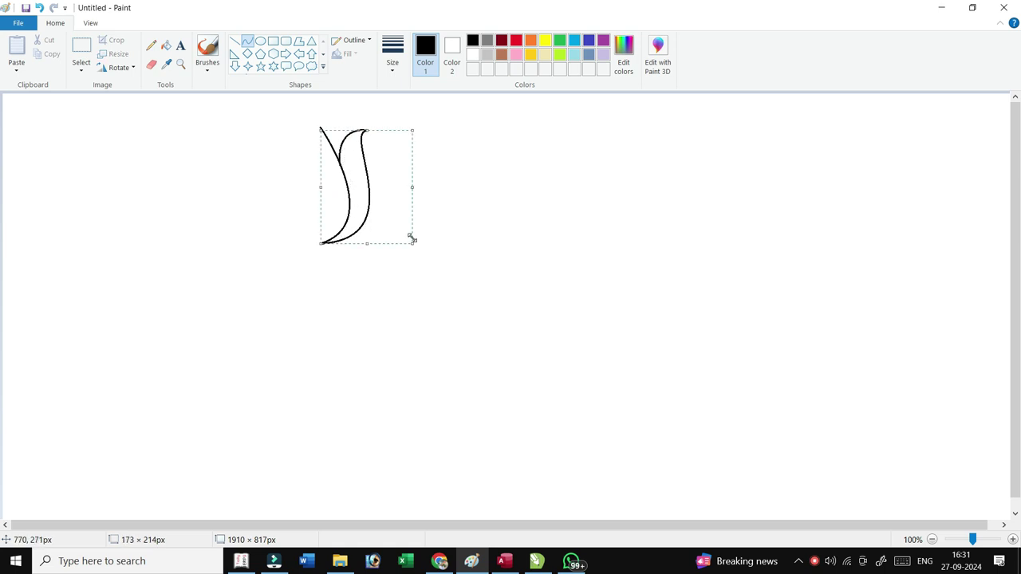
left_click(476, 164)
Step: Draw a second petal beside it: a tip arc and a curved edge to the shared base
mouse_move(400, 134)
left_mouse_down()
mouse_move(389, 165)
mouse_move(368, 178)
left_mouse_up()
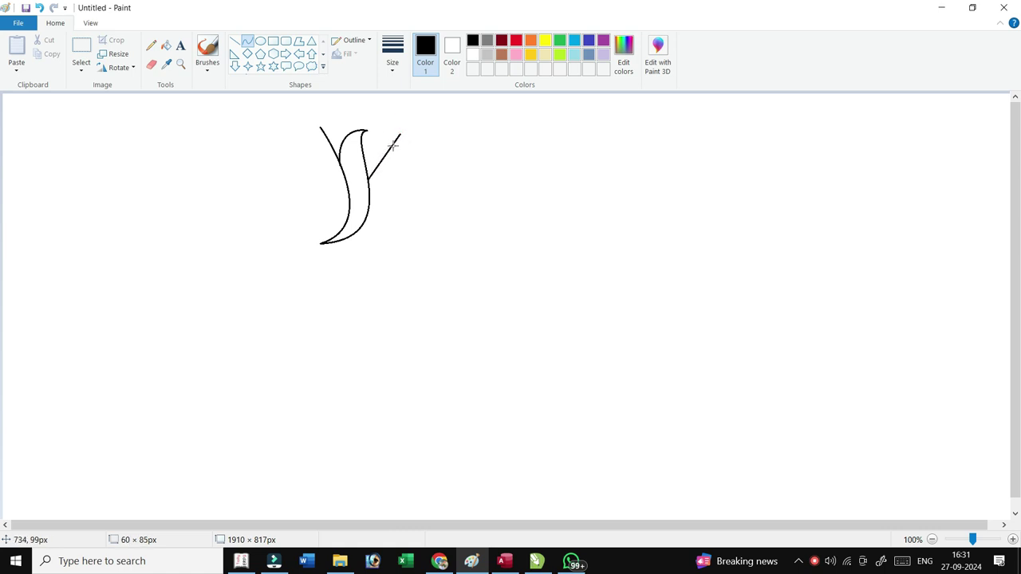
mouse_move(393, 144)
left_mouse_down()
mouse_move(381, 130)
mouse_move(366, 137)
left_mouse_up()
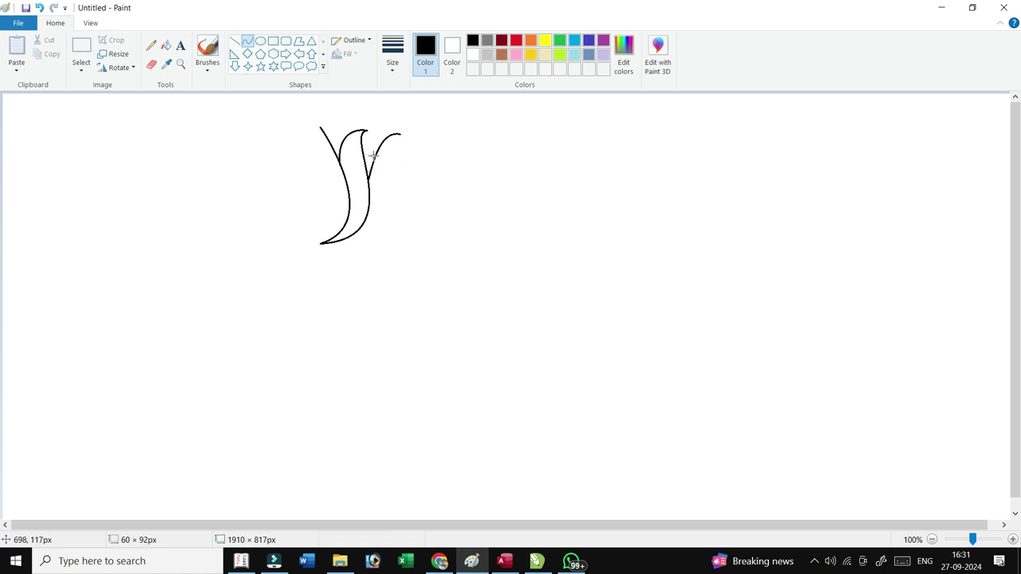
left_click(423, 153)
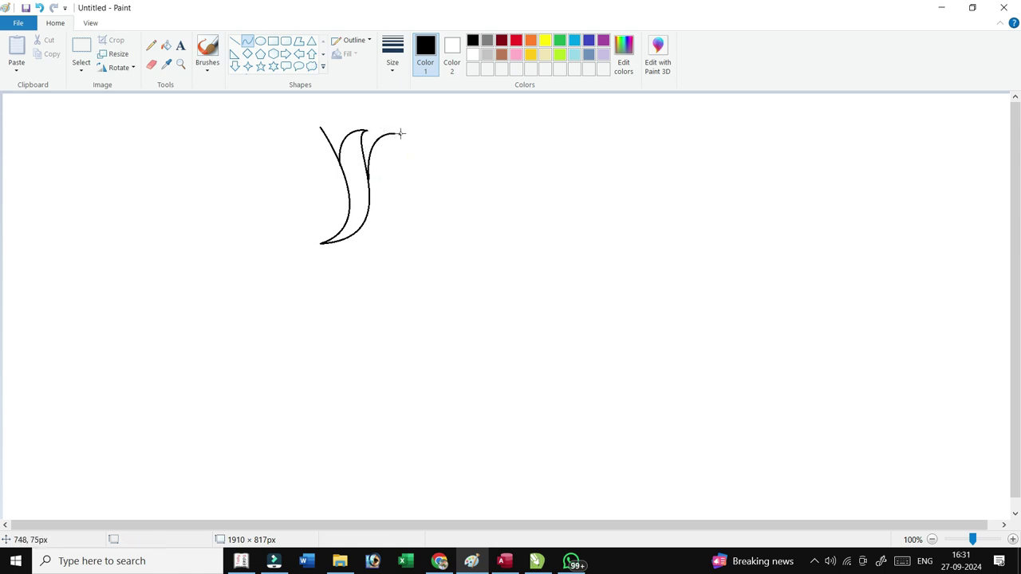
left_click_drag(400, 133, 322, 243)
left_click_drag(390, 160, 371, 133)
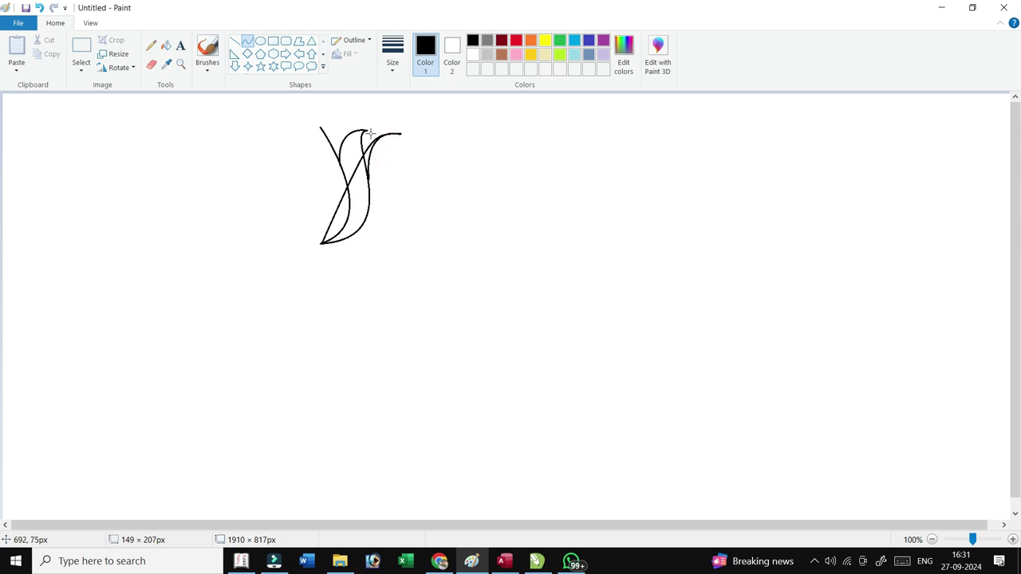
mouse_move(332, 223)
left_mouse_down()
mouse_move(390, 253)
mouse_move(438, 246)
left_mouse_up()
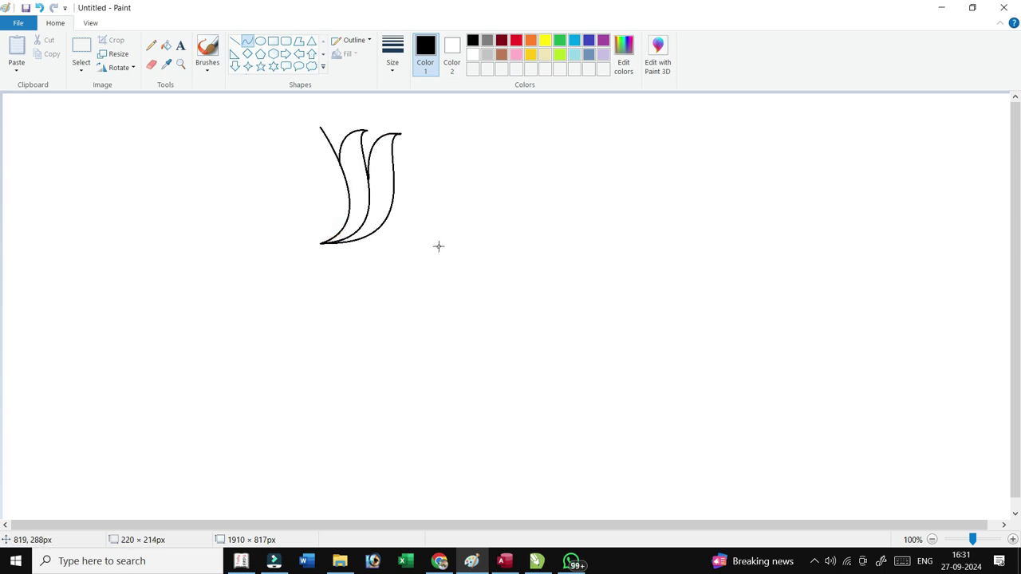
Step: Add a third petal to the right, with a curled tip and bowed edge meeting the base
left_click(509, 183)
mouse_move(435, 148)
left_mouse_down()
mouse_move(395, 179)
mouse_move(414, 139)
mouse_move(399, 141)
left_mouse_up()
left_click(477, 164)
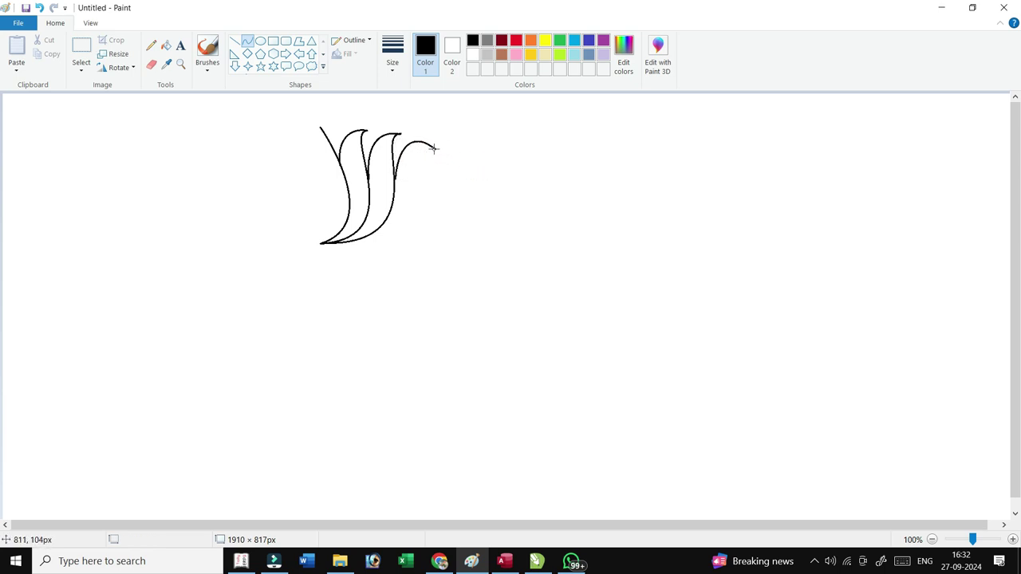
mouse_move(434, 149)
left_mouse_down()
mouse_move(321, 244)
mouse_move(339, 236)
left_mouse_up()
left_click_drag(400, 172, 407, 129)
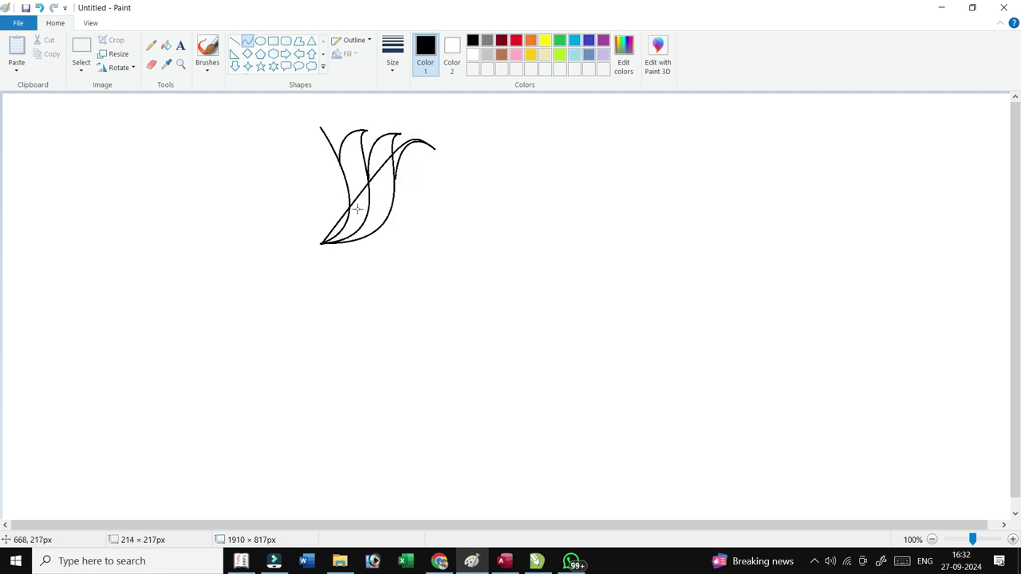
left_click_drag(344, 214, 470, 253)
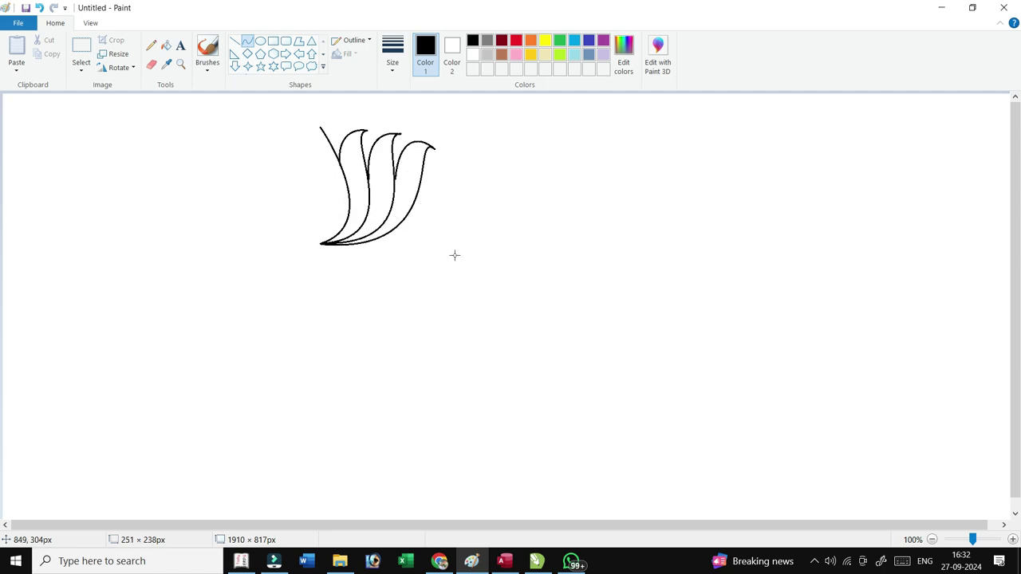
left_click_drag(469, 253, 472, 249)
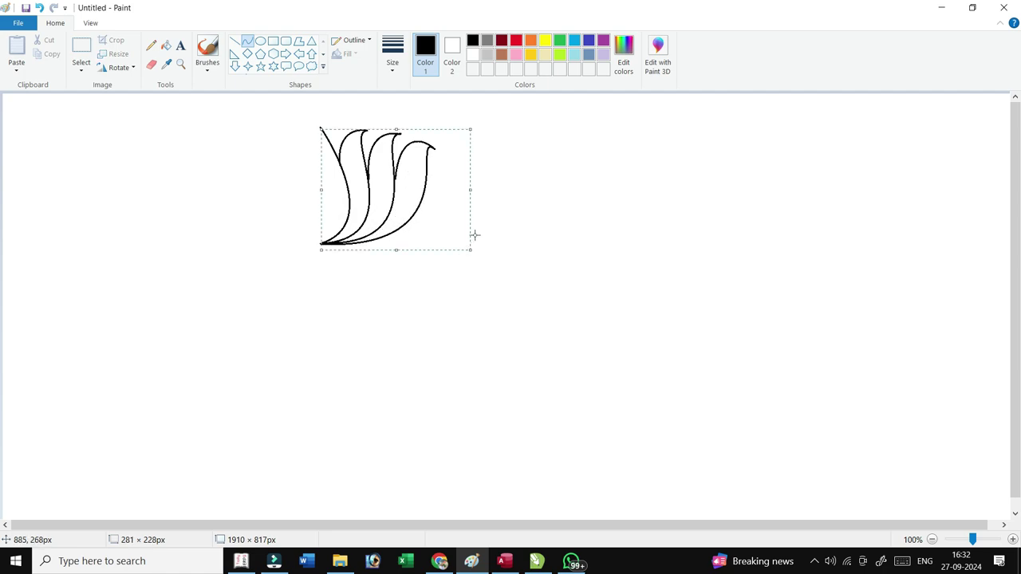
left_click(552, 197)
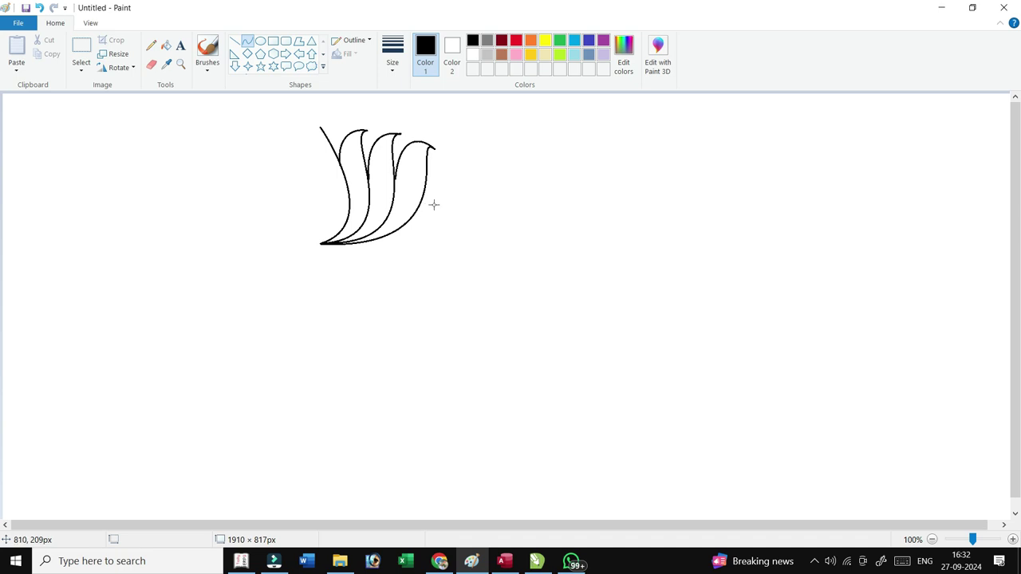
Step: Draw a wide fourth petal sweeping right, with an arched top and sagging lower edge
left_click_drag(479, 209, 405, 224)
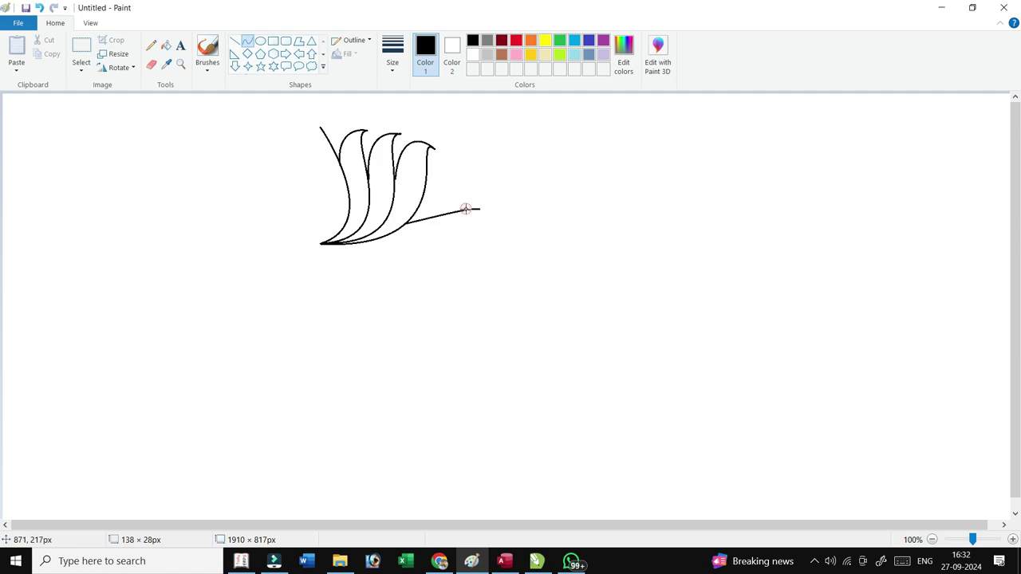
mouse_move(468, 207)
left_mouse_down()
mouse_move(465, 176)
mouse_move(428, 178)
left_mouse_up()
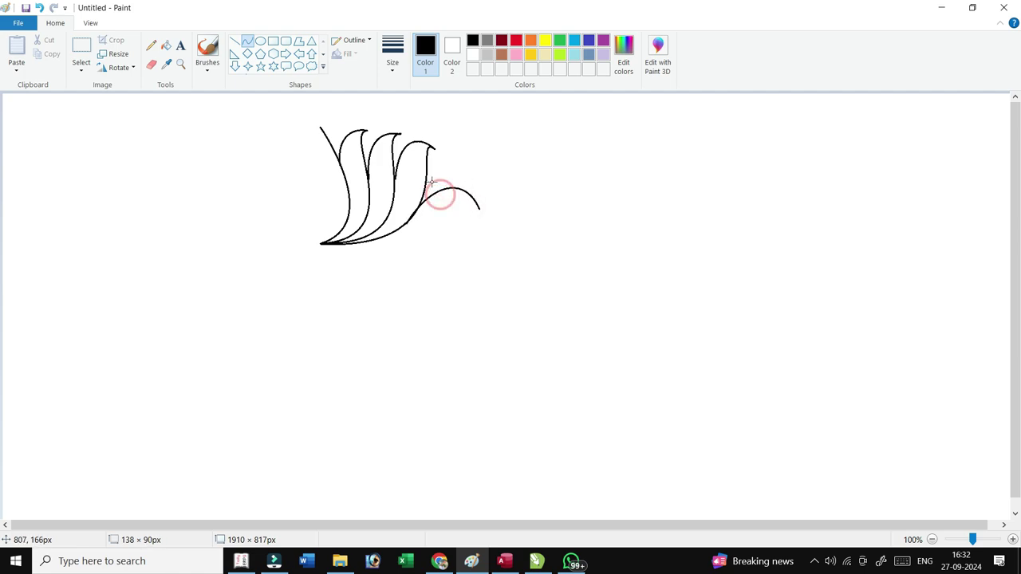
left_click(497, 206)
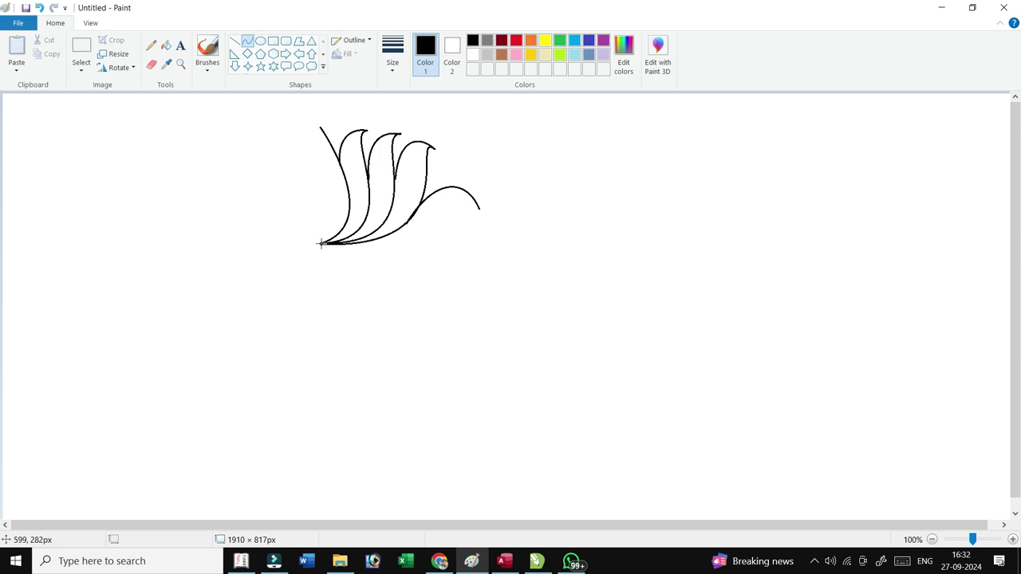
mouse_move(321, 243)
left_mouse_down()
mouse_move(478, 208)
mouse_move(459, 202)
mouse_move(455, 177)
left_mouse_up()
left_click(358, 229)
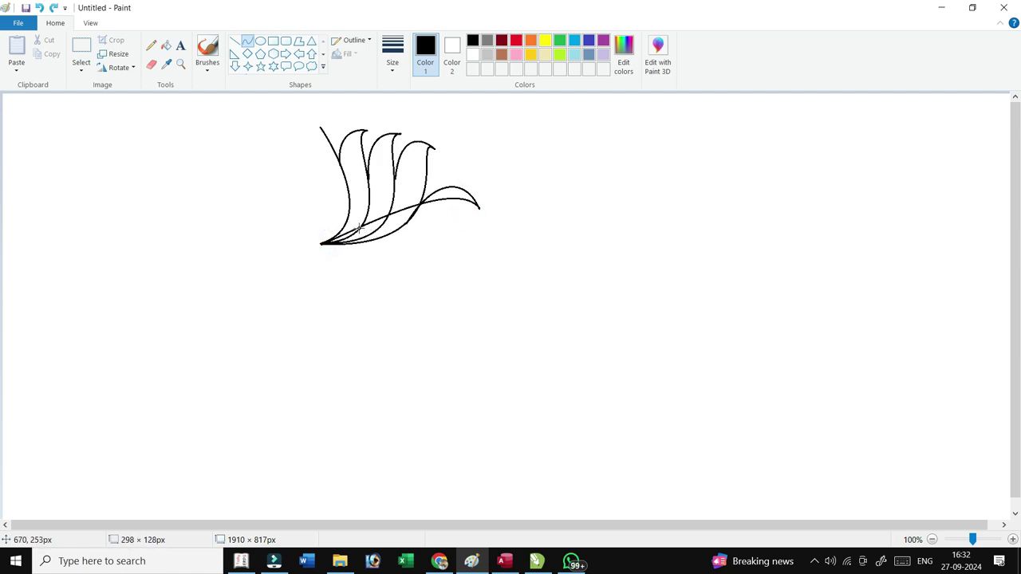
left_click_drag(361, 231, 452, 257)
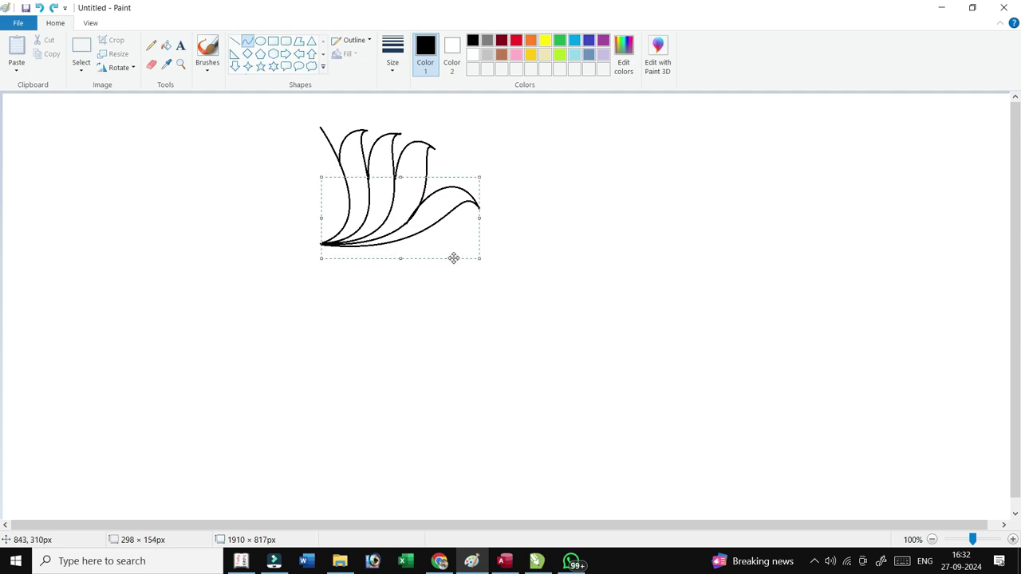
left_click(514, 232)
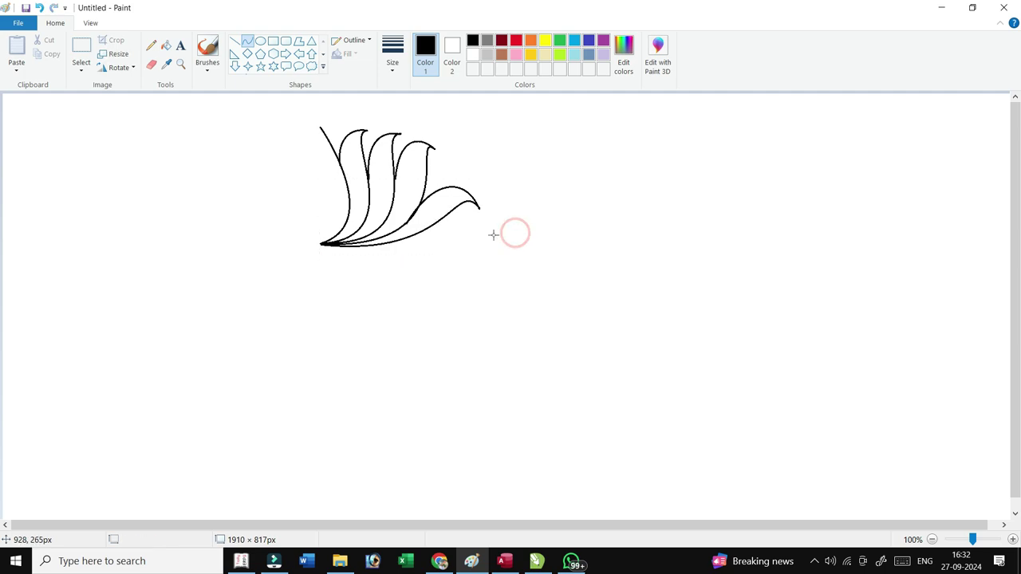
Step: Draw a curve hanging down from the petal base
left_click(320, 244)
left_click_drag(320, 245, 323, 297)
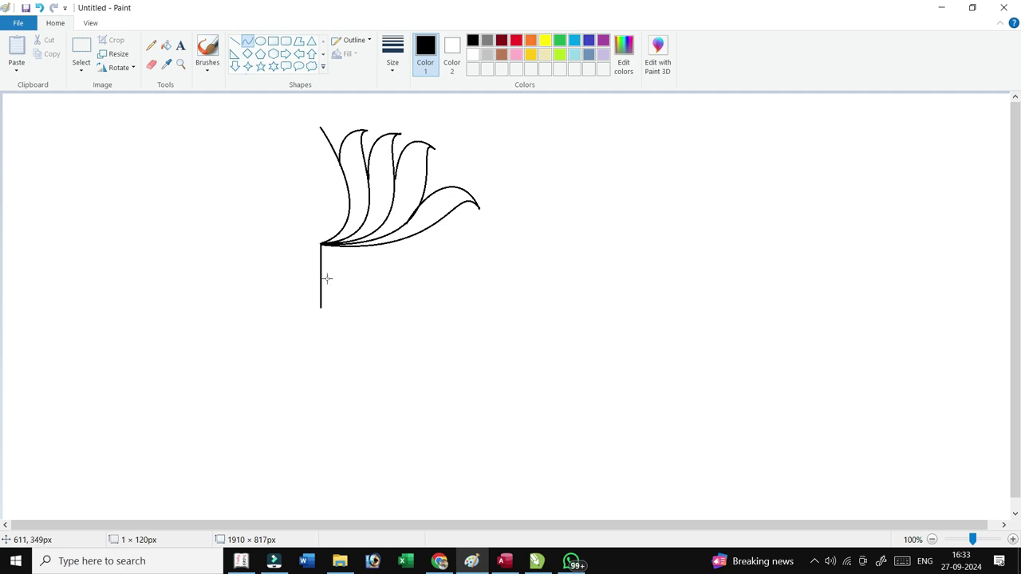
left_click_drag(321, 251, 361, 248)
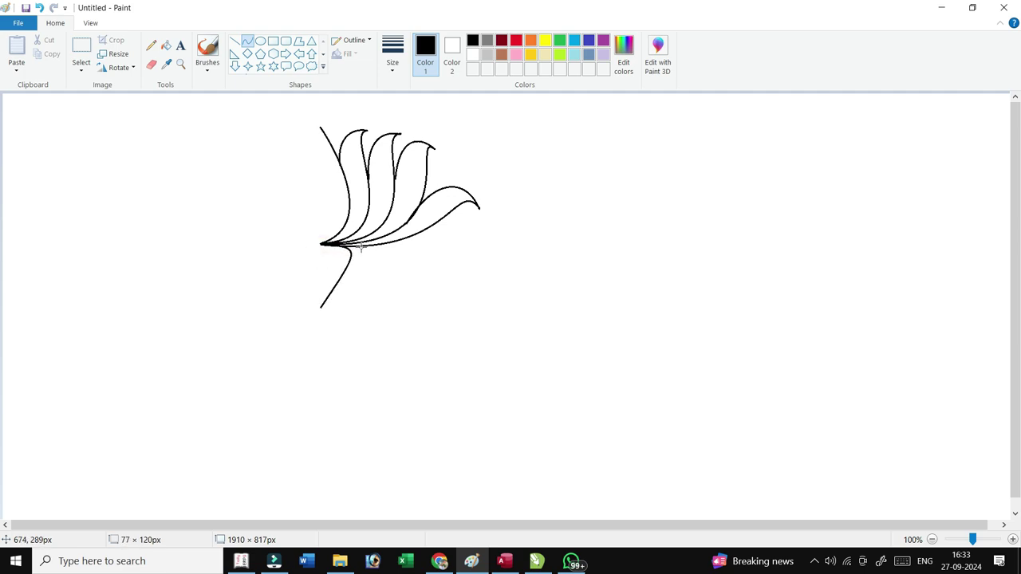
left_click_drag(332, 291, 339, 269)
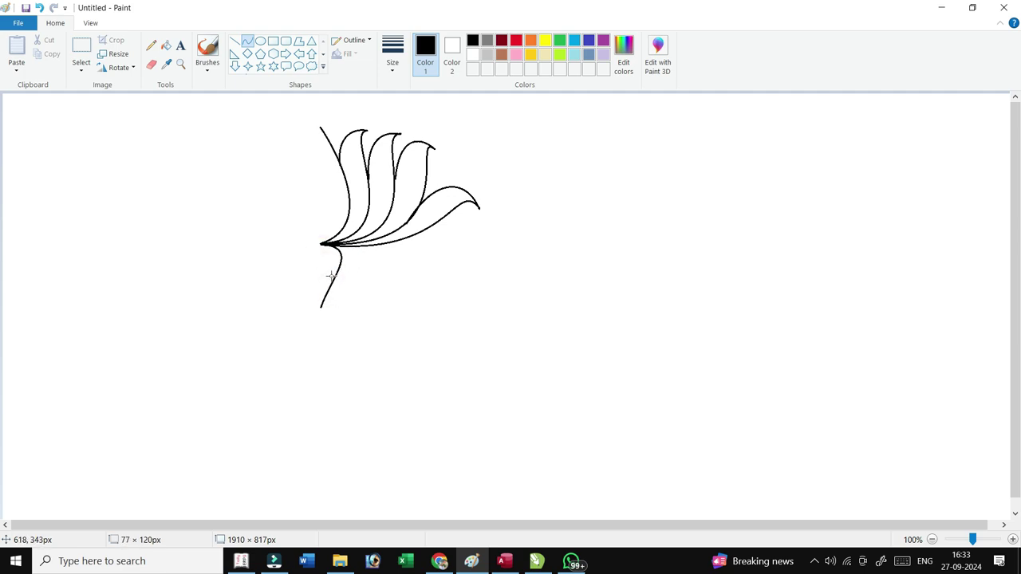
left_click(435, 262)
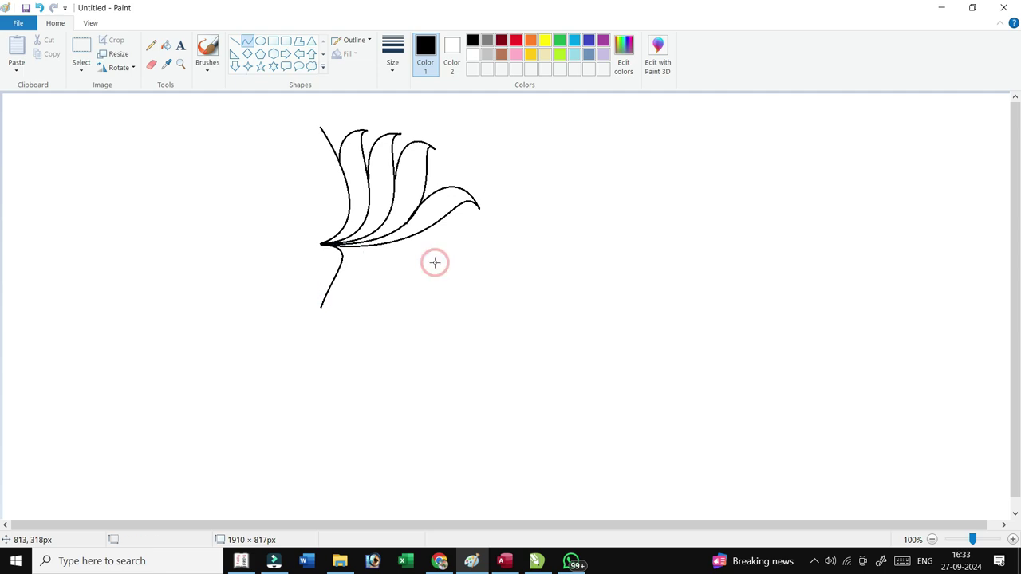
Step: Add two curved edges forming the first small lower sepal
mouse_move(341, 259)
left_mouse_down()
mouse_move(379, 281)
mouse_move(345, 278)
mouse_move(367, 265)
left_mouse_up()
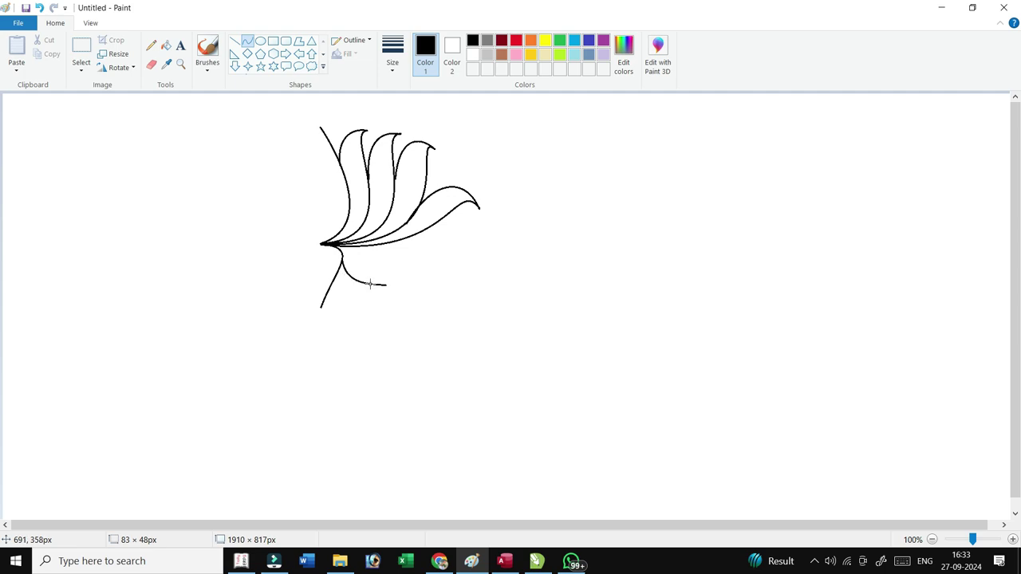
left_click(423, 251)
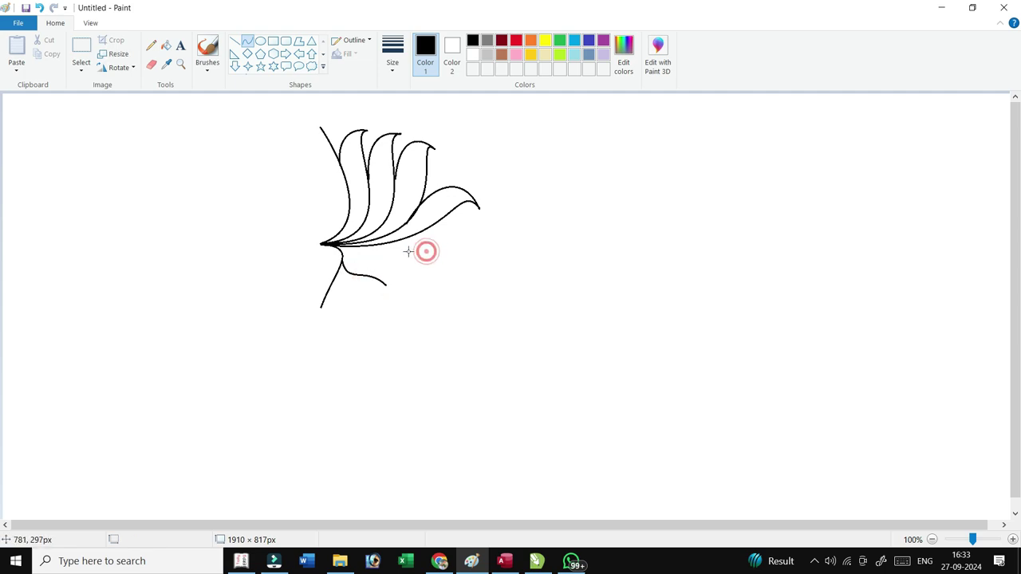
mouse_move(360, 236)
left_mouse_down()
mouse_move(385, 279)
mouse_move(389, 242)
mouse_move(376, 265)
left_mouse_up()
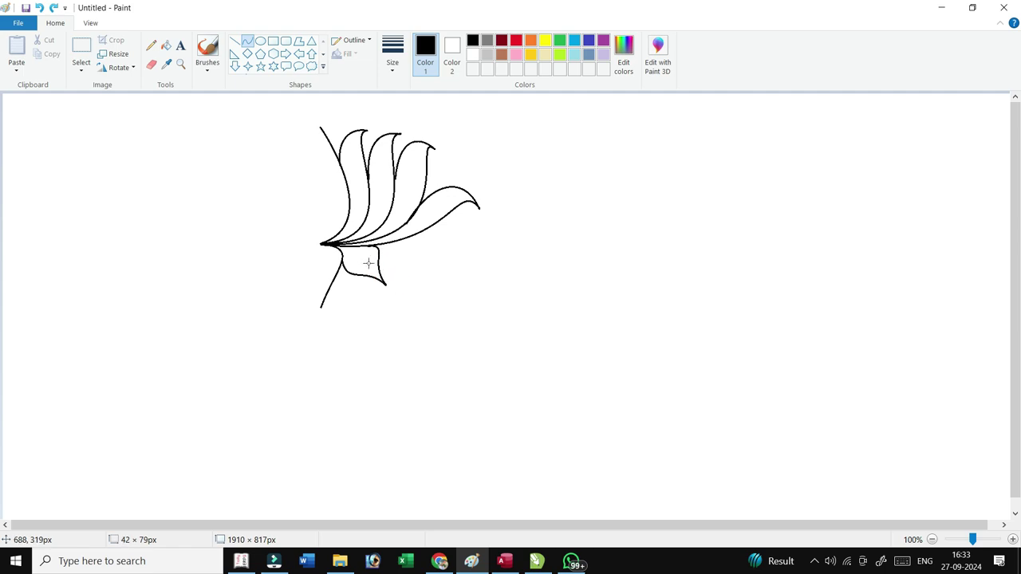
left_click(423, 256)
Step: Draw and close a second small pointed sepal beside it
left_click_drag(378, 256, 416, 260)
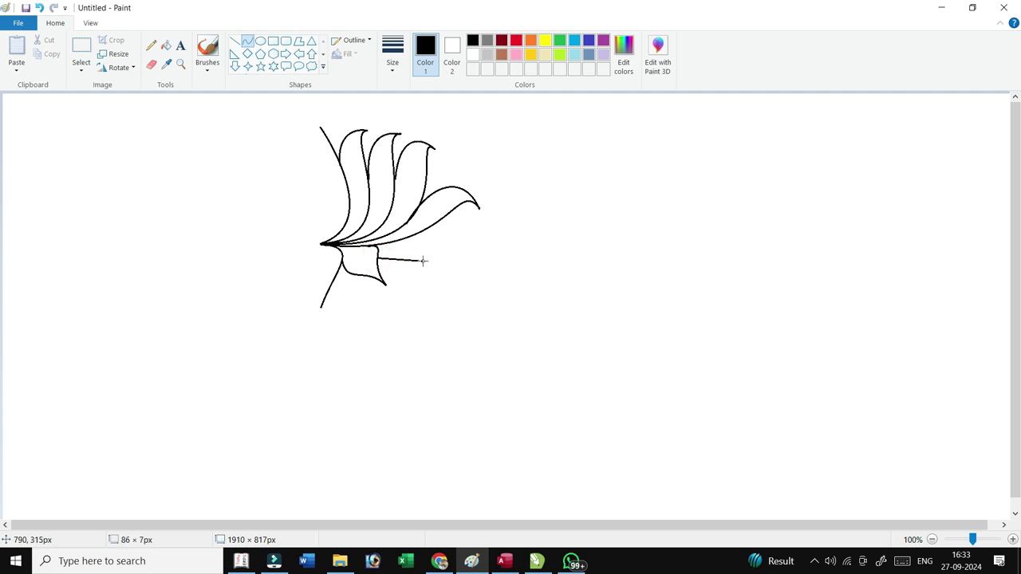
mouse_move(388, 256)
left_mouse_down()
mouse_move(409, 266)
mouse_move(406, 246)
left_mouse_up()
left_click(439, 241)
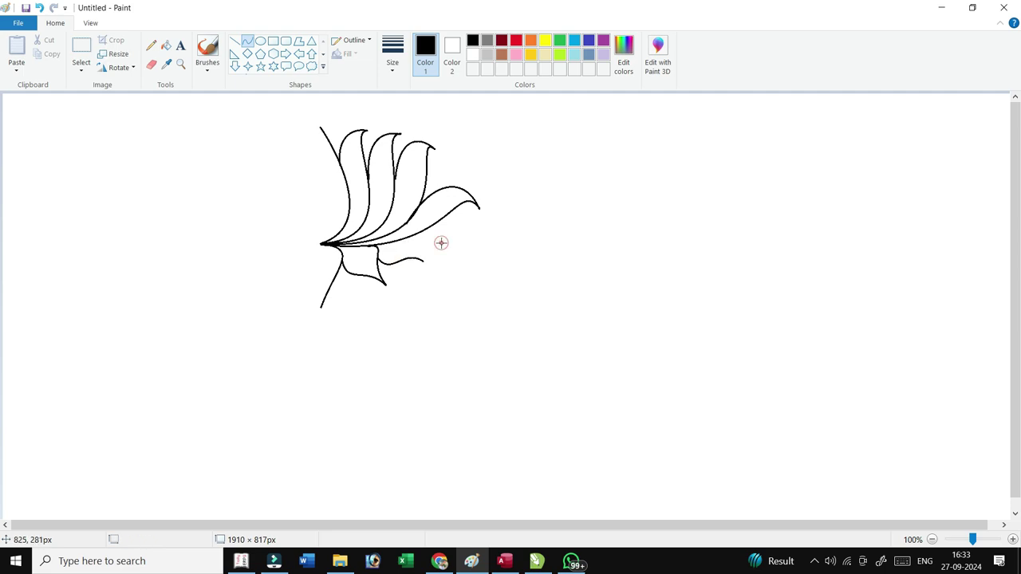
mouse_move(396, 241)
left_mouse_down()
mouse_move(423, 261)
mouse_move(421, 238)
mouse_move(402, 246)
left_mouse_up()
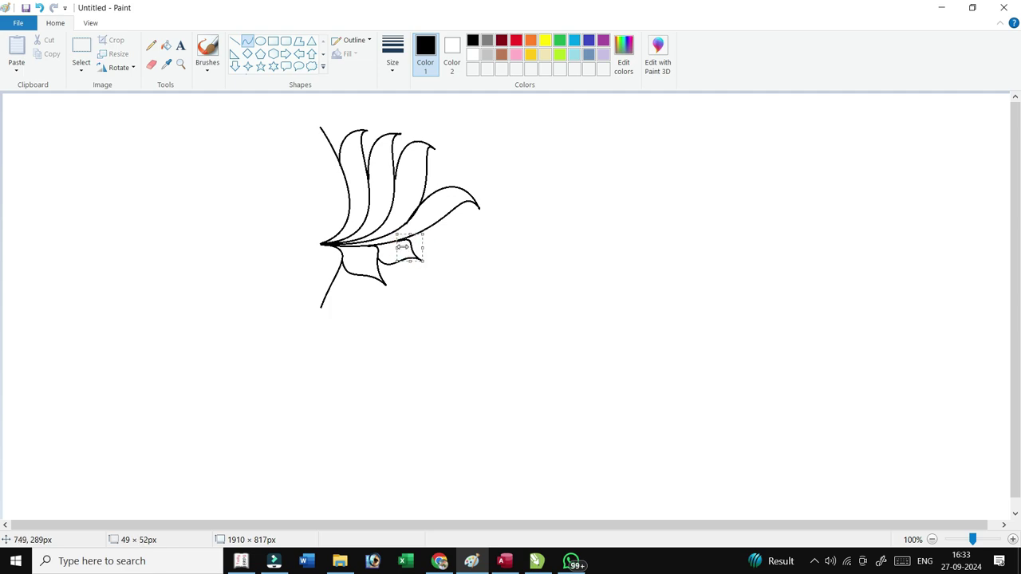
left_click(469, 244)
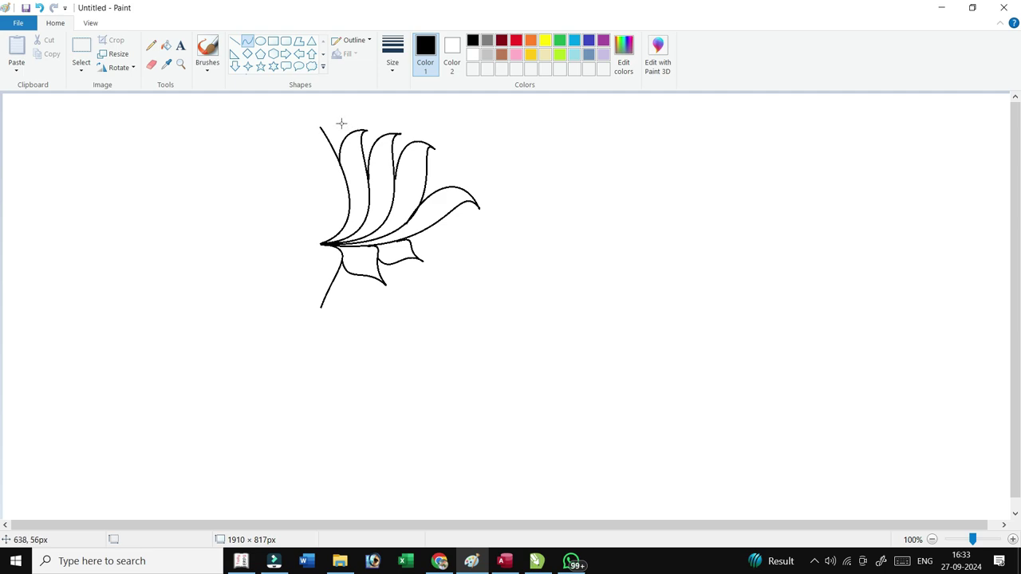
Step: Turn on transparent selection and select the whole half lotus
left_click(83, 68)
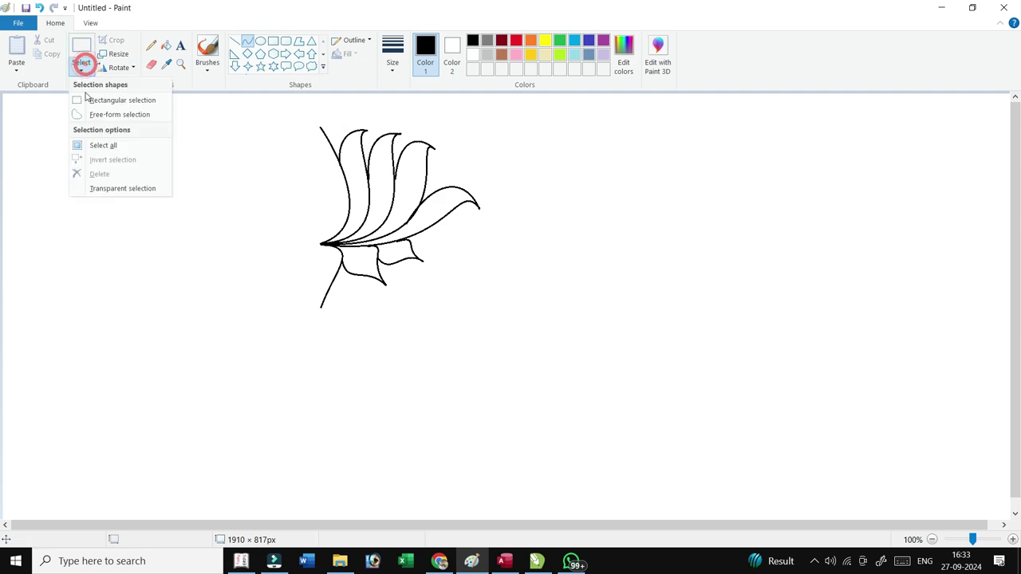
left_click(105, 188)
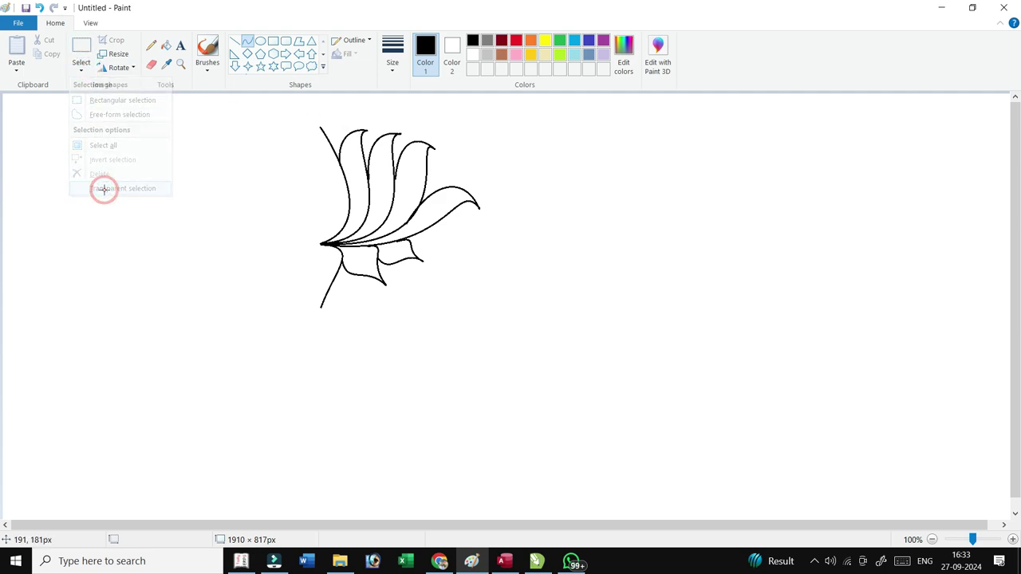
left_click(77, 53)
mouse_move(302, 114)
left_mouse_down()
mouse_move(397, 289)
mouse_move(491, 331)
left_mouse_up()
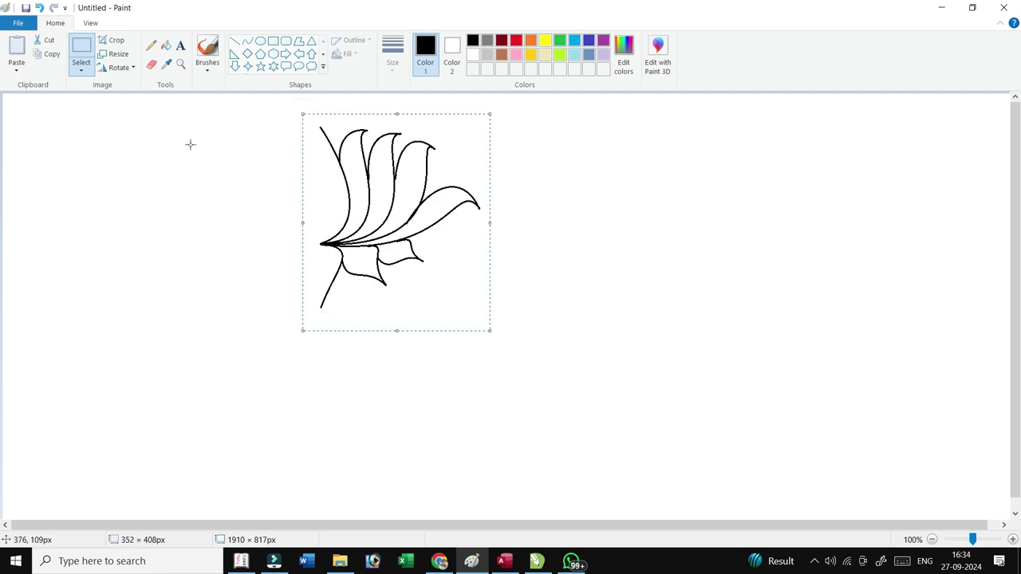
Step: Paste a horizontally flipped copy and align it with the original half
left_click(16, 47)
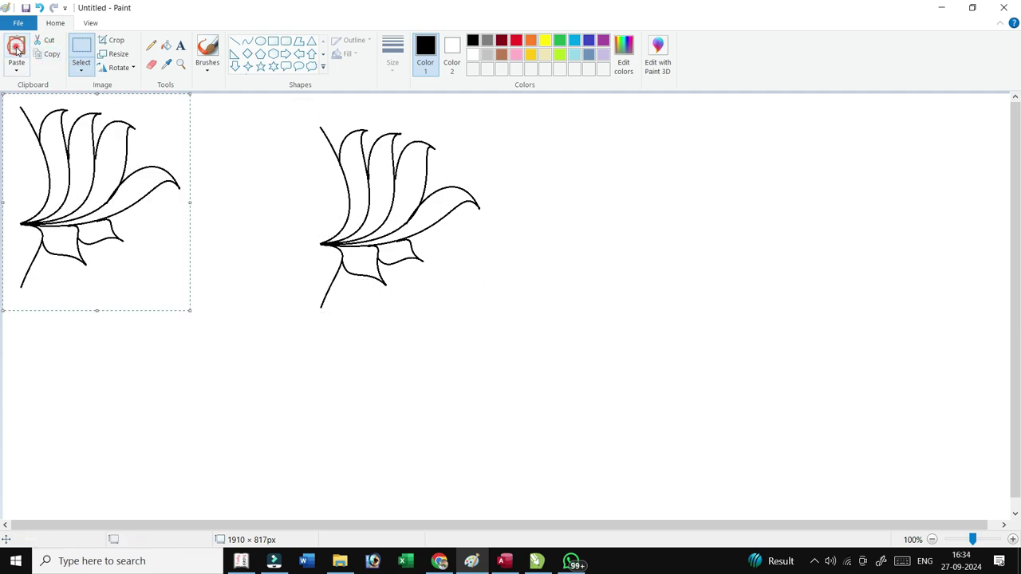
left_click(120, 68)
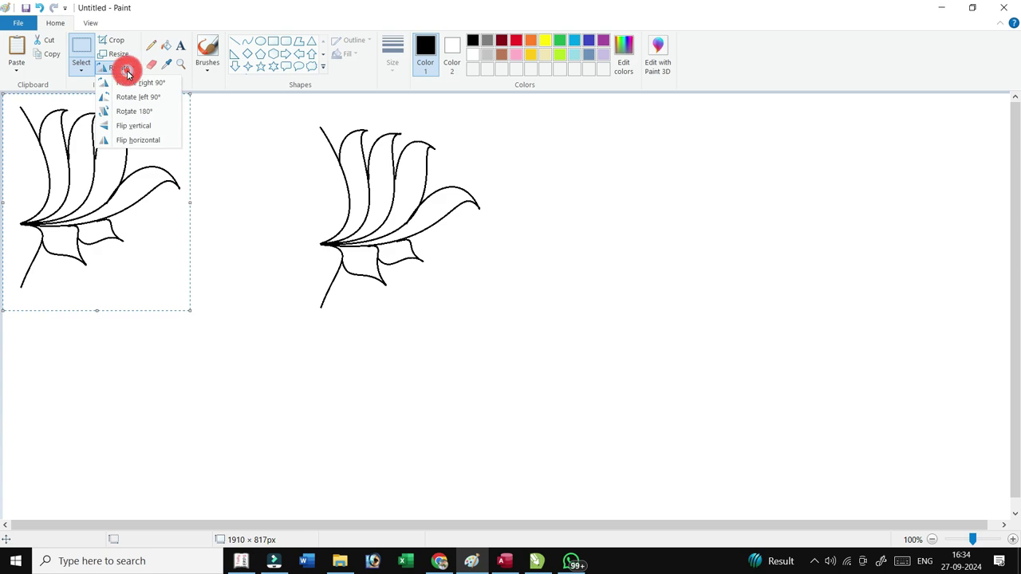
left_click(136, 141)
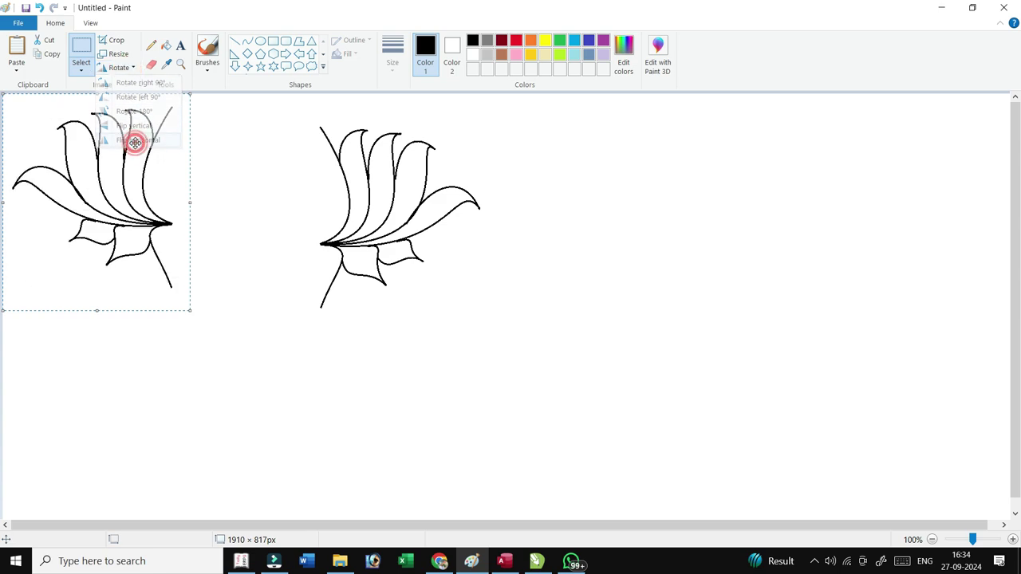
mouse_move(118, 180)
left_mouse_down()
mouse_move(192, 205)
mouse_move(267, 199)
left_mouse_up()
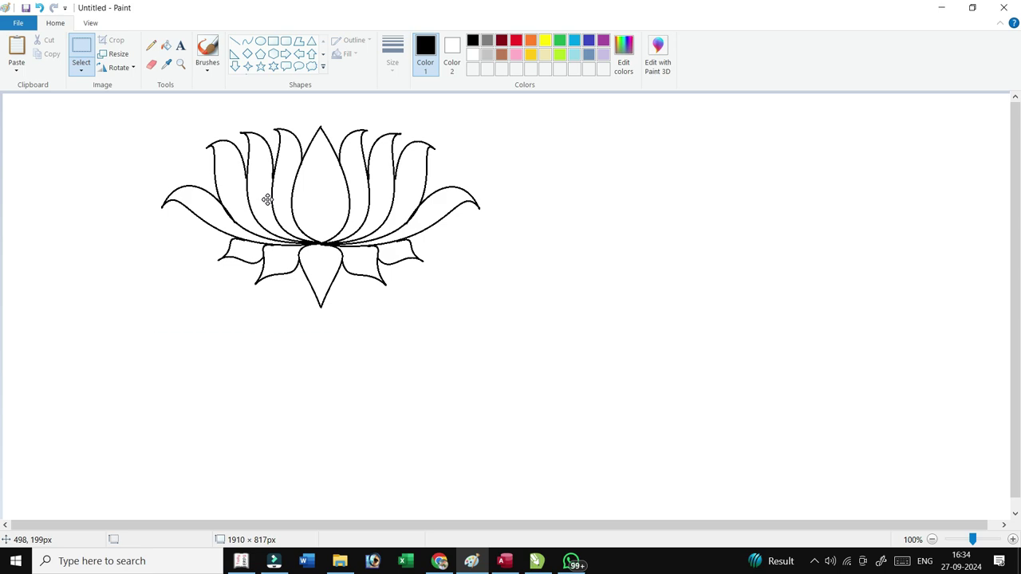
left_click(522, 205)
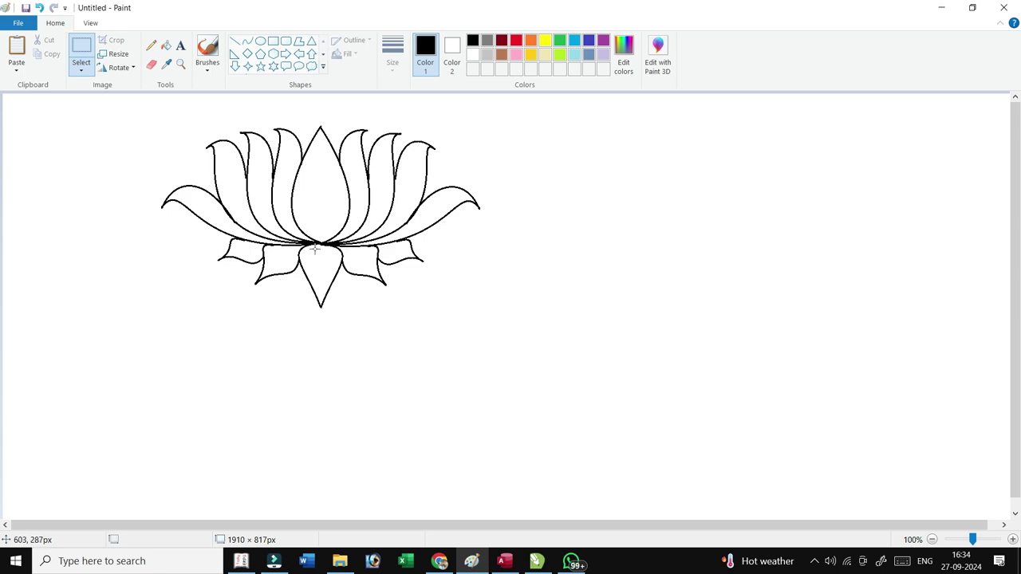
Step: Draw a vertical curve under the lotus and bend it into a long S-shaped stem
left_click(247, 41)
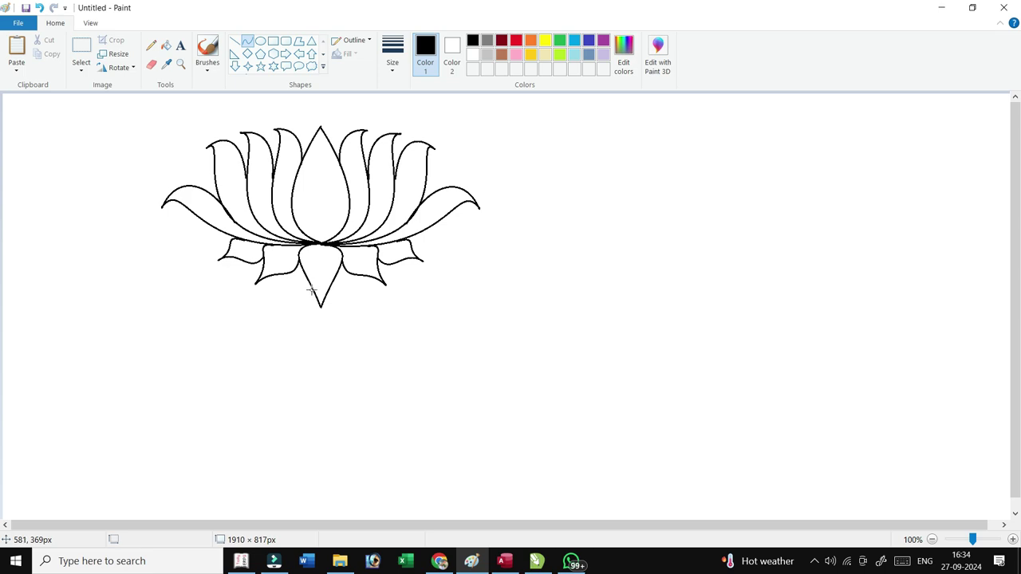
left_click_drag(312, 290, 312, 468)
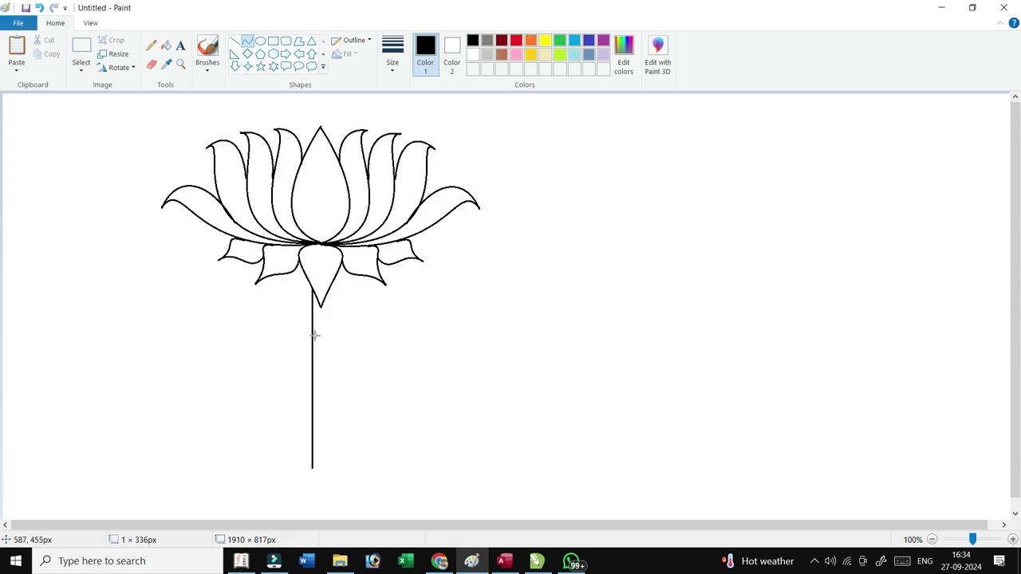
left_click_drag(314, 335, 250, 343)
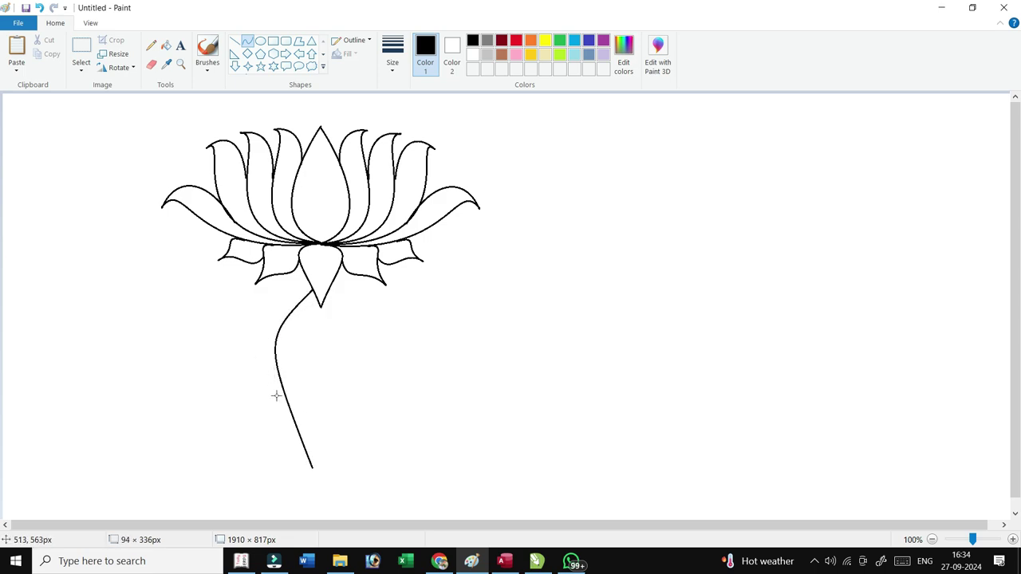
mouse_move(293, 413)
left_mouse_down()
mouse_move(342, 394)
mouse_move(359, 356)
left_mouse_up()
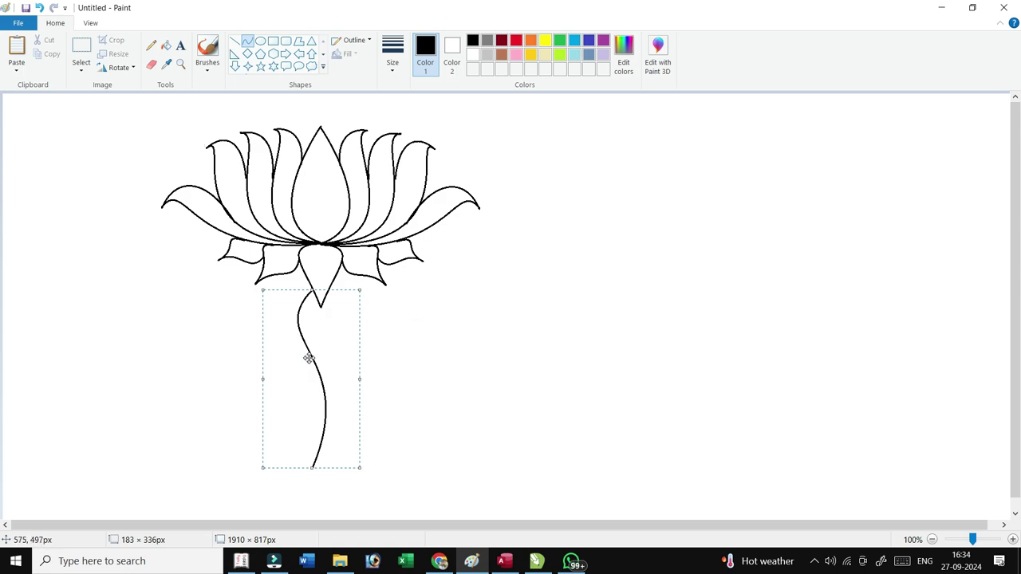
Step: Move the stem aside, then copy and paste a duplicate under the lotus
mouse_move(308, 359)
left_mouse_down()
mouse_move(481, 364)
mouse_move(509, 347)
left_mouse_up()
left_click(82, 46)
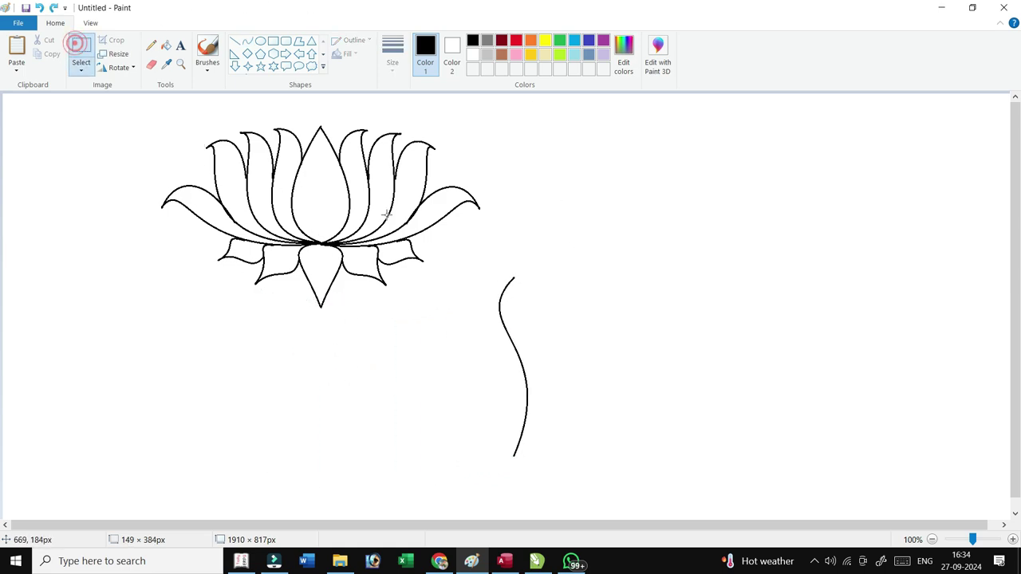
left_click_drag(481, 265, 547, 463)
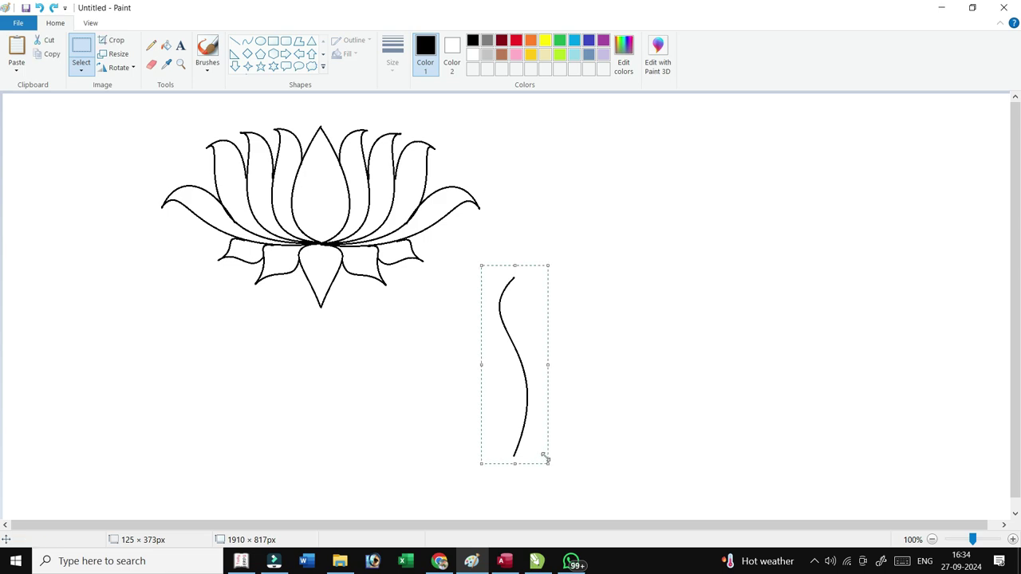
left_click(48, 54)
left_click(16, 49)
left_click_drag(49, 206, 308, 376)
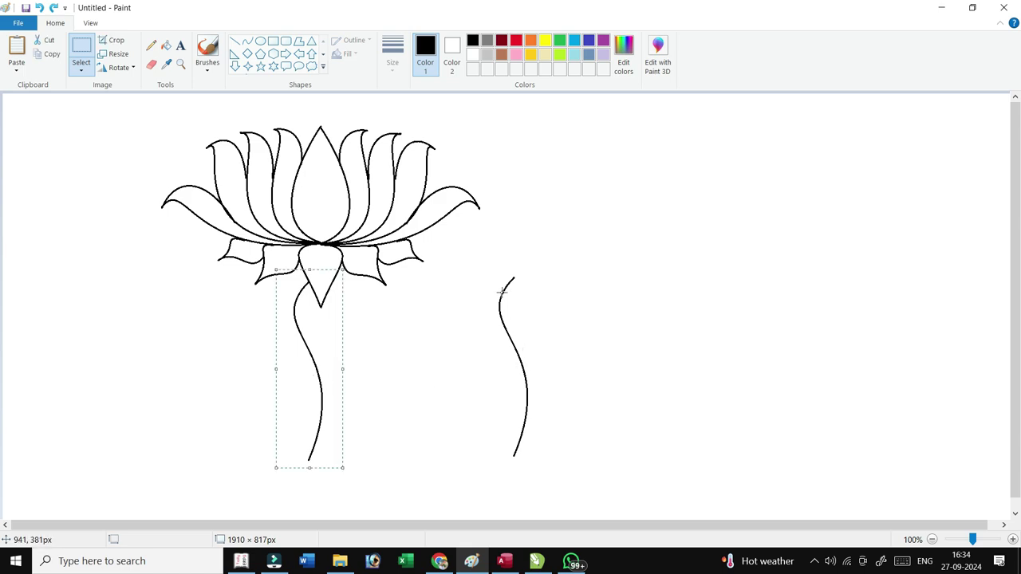
Step: Place the second stem curve beside the first and erase the stray stroke at the stem top
left_click_drag(472, 259, 554, 483)
left_click_drag(542, 390, 328, 380)
left_click(488, 362)
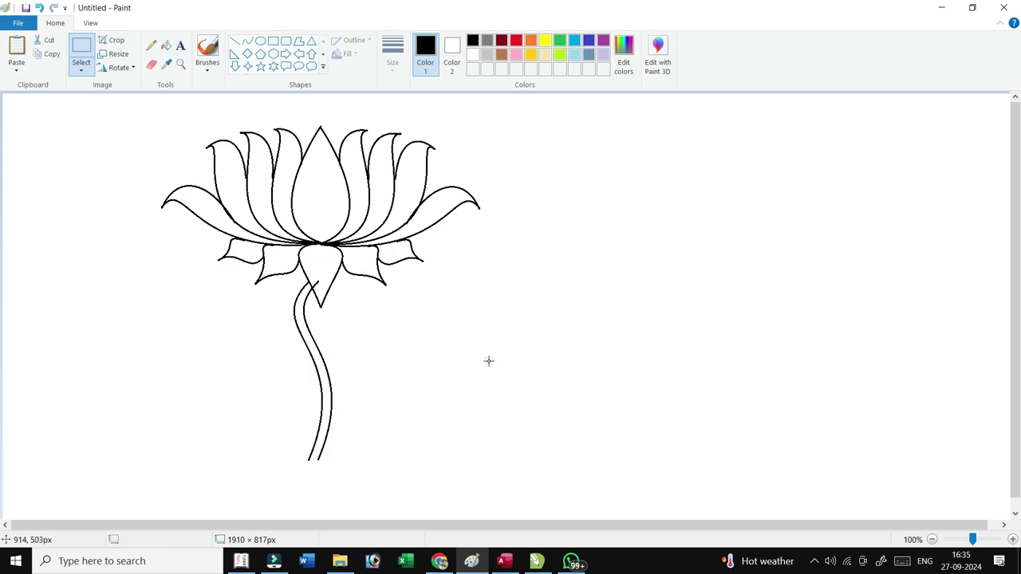
left_click(151, 64)
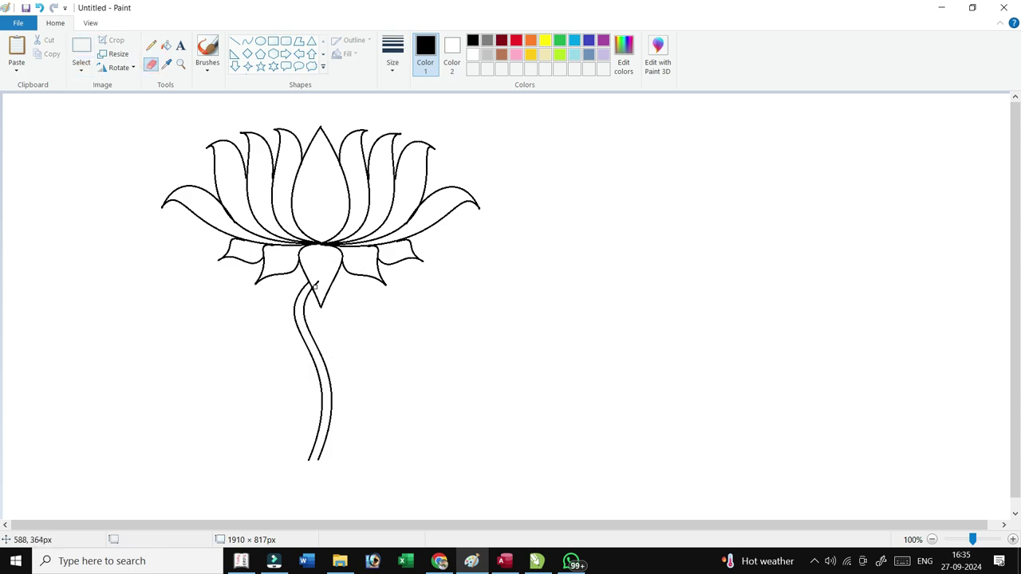
left_click_drag(316, 284, 324, 272)
Step: Draw a top ellipse at the stem base and a flatter ellipse below it
left_click(261, 41)
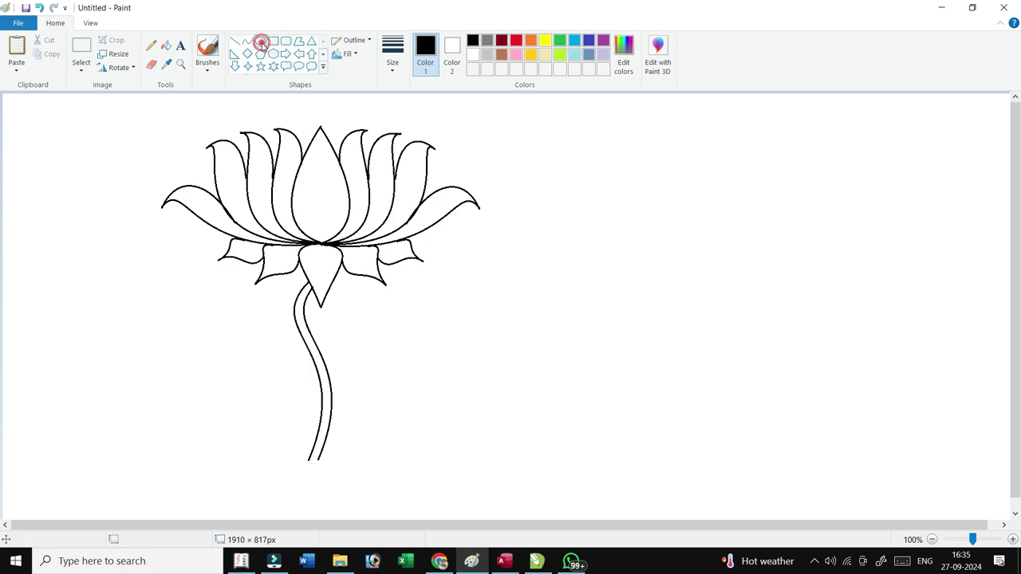
left_click_drag(277, 452, 352, 462)
left_click(376, 448)
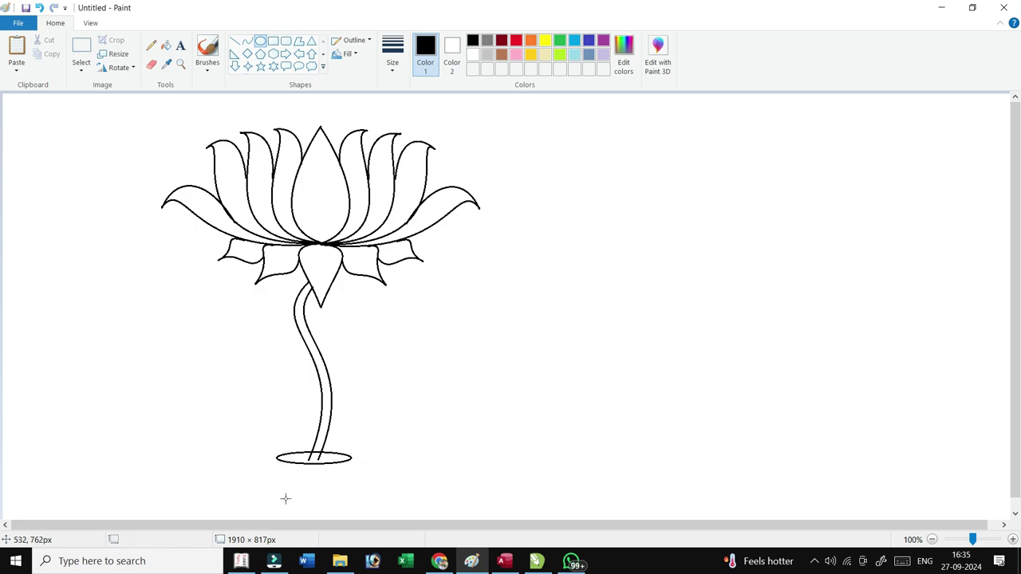
left_click_drag(283, 494, 343, 501)
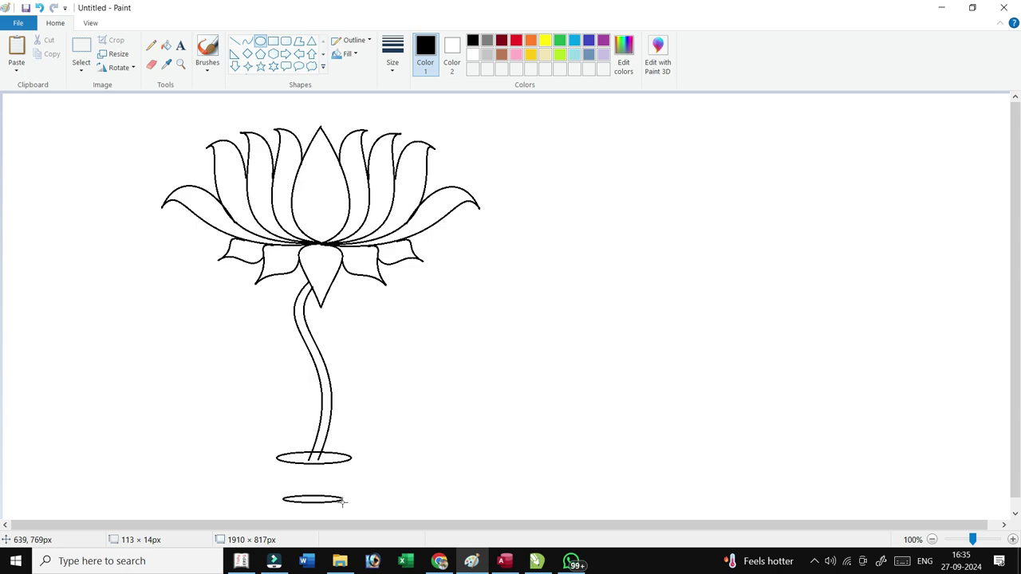
left_click(401, 465)
Step: Join the two ellipses with straight left and right pot sides
left_click(151, 46)
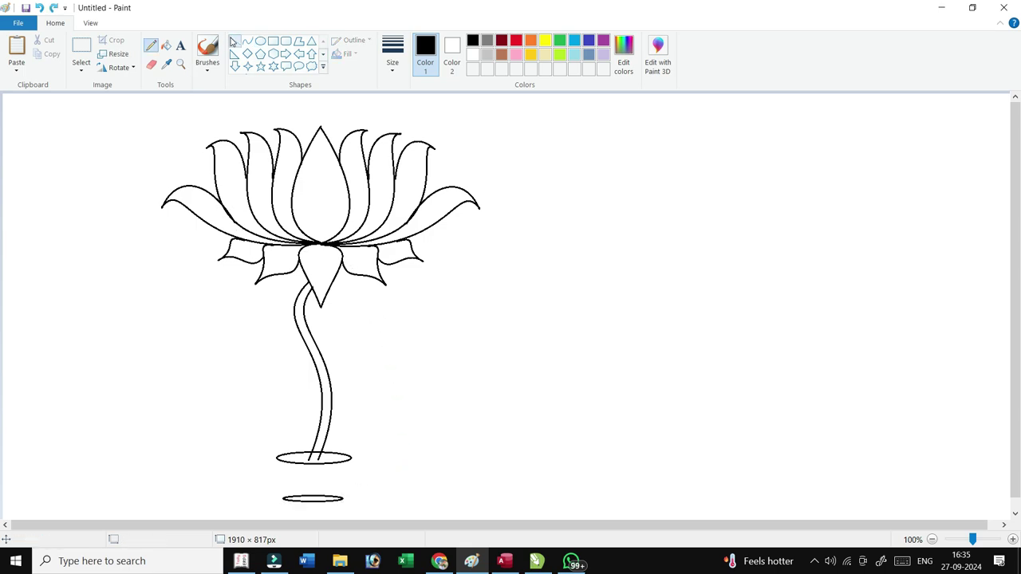
left_click(233, 41)
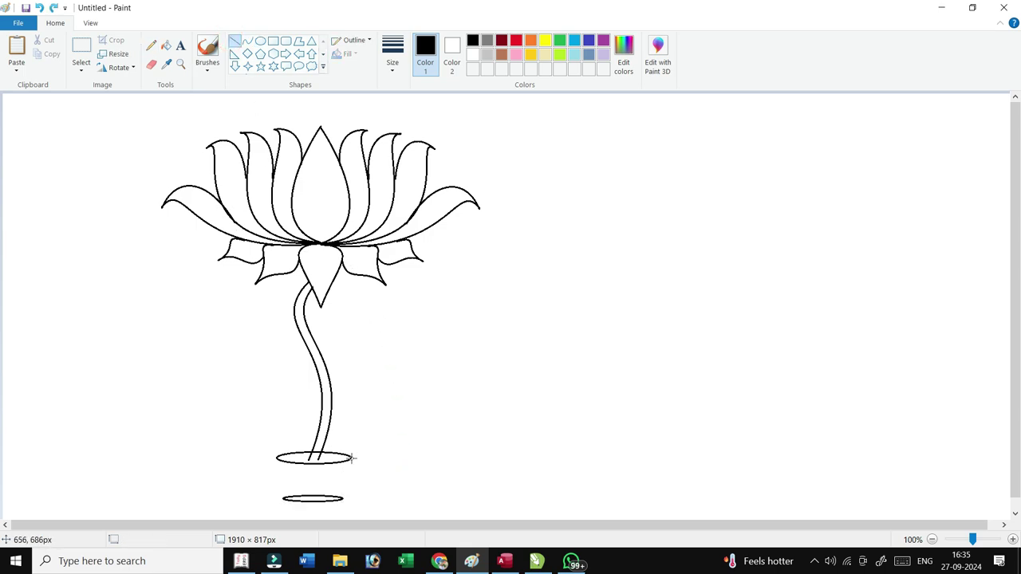
left_click_drag(351, 458, 342, 499)
left_click_drag(276, 458, 282, 500)
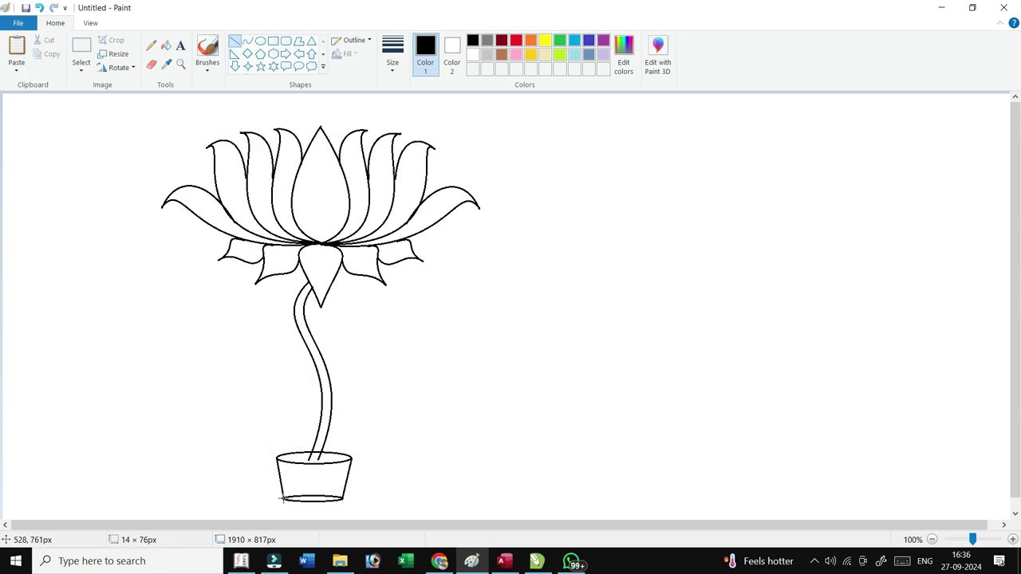
left_click(406, 433)
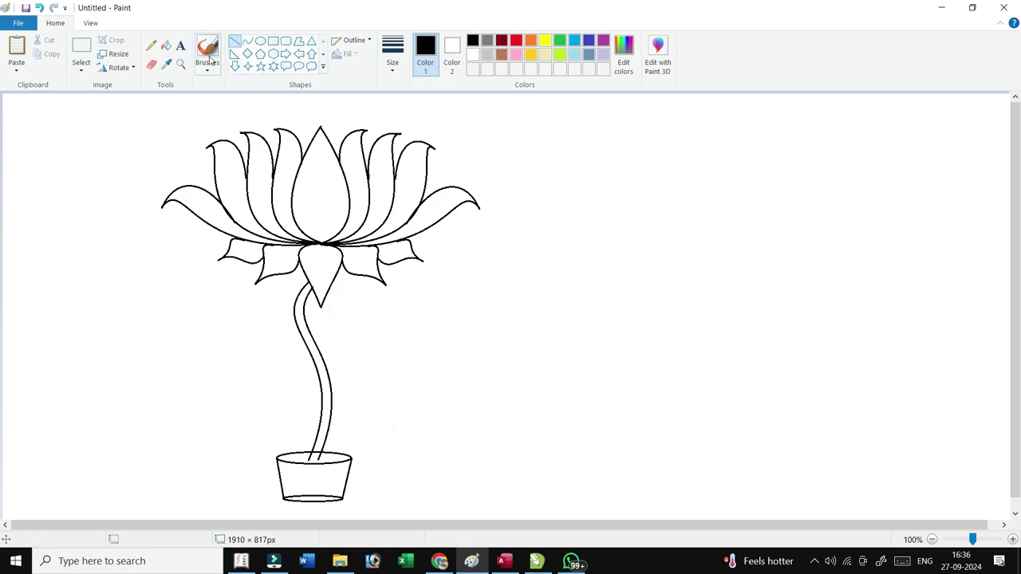
Step: Erase the rim between the stem lines and part of the bottom oval, then touch up with Pencil
left_click(150, 65)
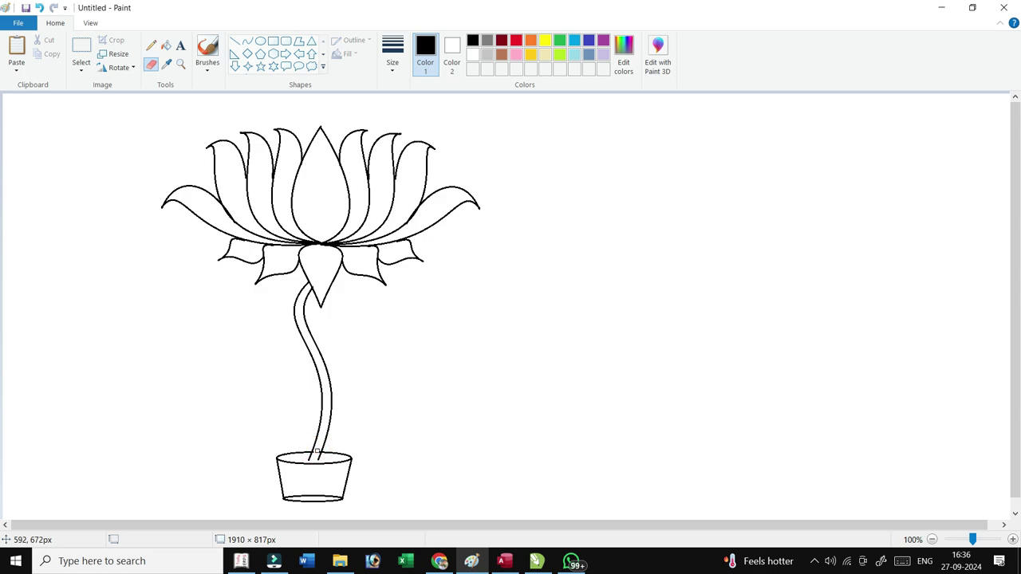
left_click_drag(317, 452, 312, 455)
left_click(313, 453)
left_click_drag(288, 497, 310, 496)
left_click(151, 44)
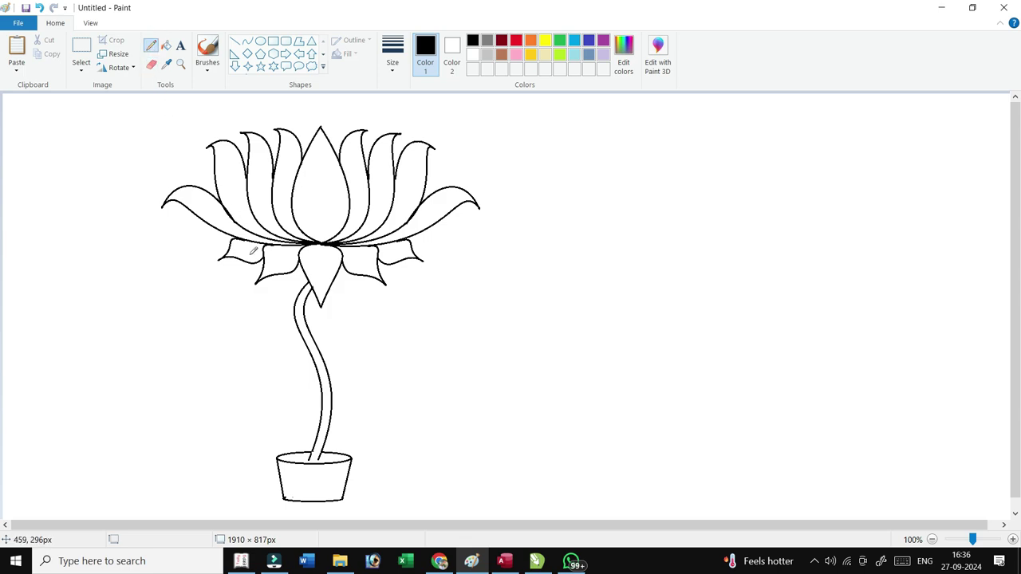
left_click(311, 460)
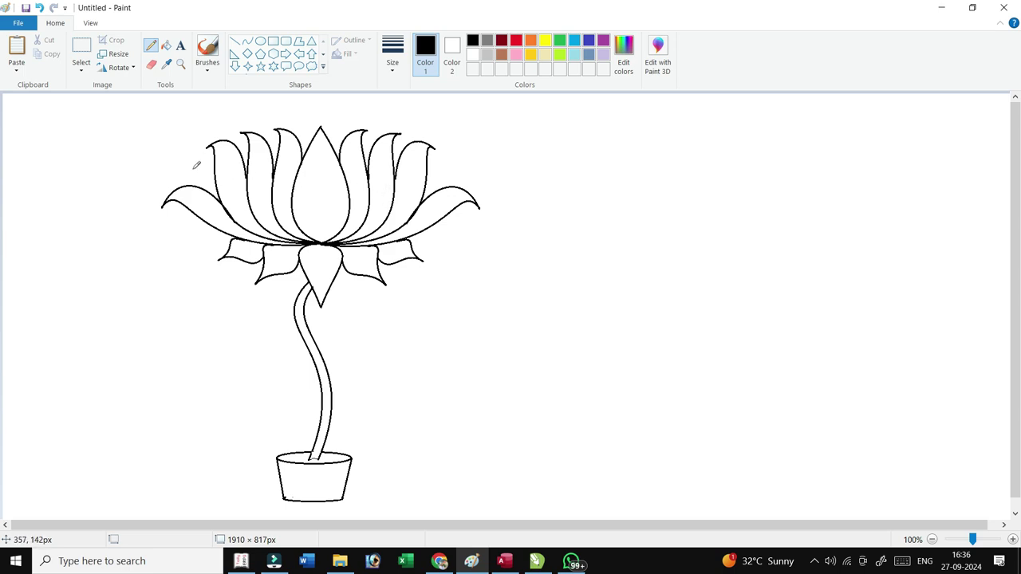
Step: Draw a short curved stalk branching off the right side of the stem
left_click(248, 40)
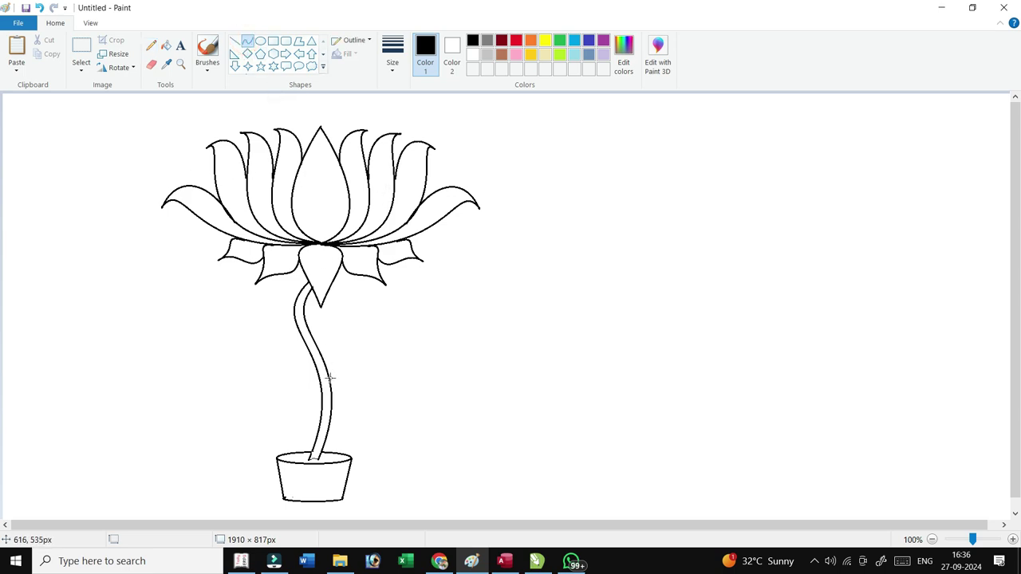
mouse_move(331, 394)
left_mouse_down()
mouse_move(379, 349)
mouse_move(332, 367)
mouse_move(358, 357)
left_mouse_up()
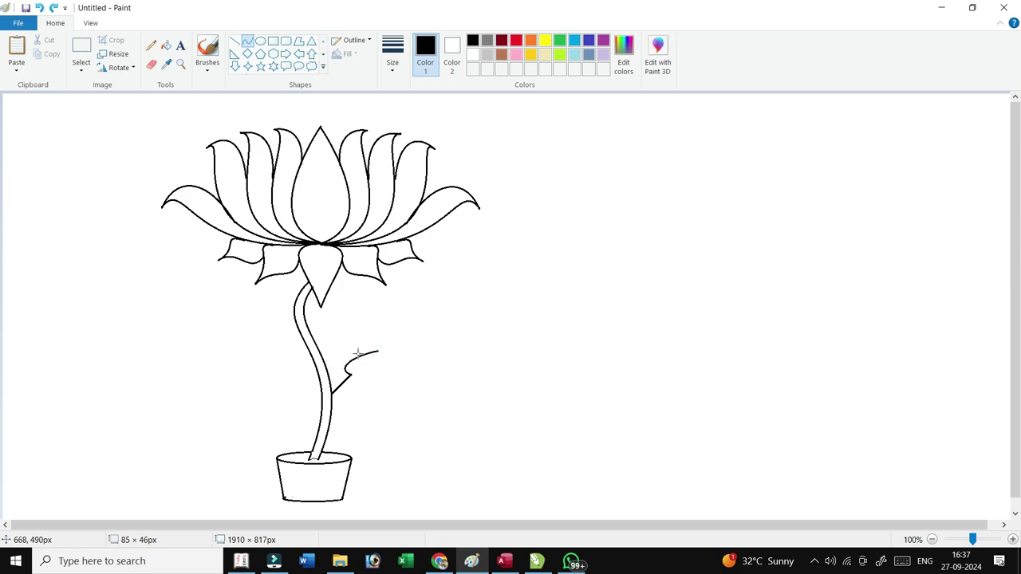
left_click(439, 335)
Step: Draw the pointed leaf outline at the stalk's end by bending curves
left_click_drag(349, 372, 381, 352)
left_click_drag(363, 385, 365, 381)
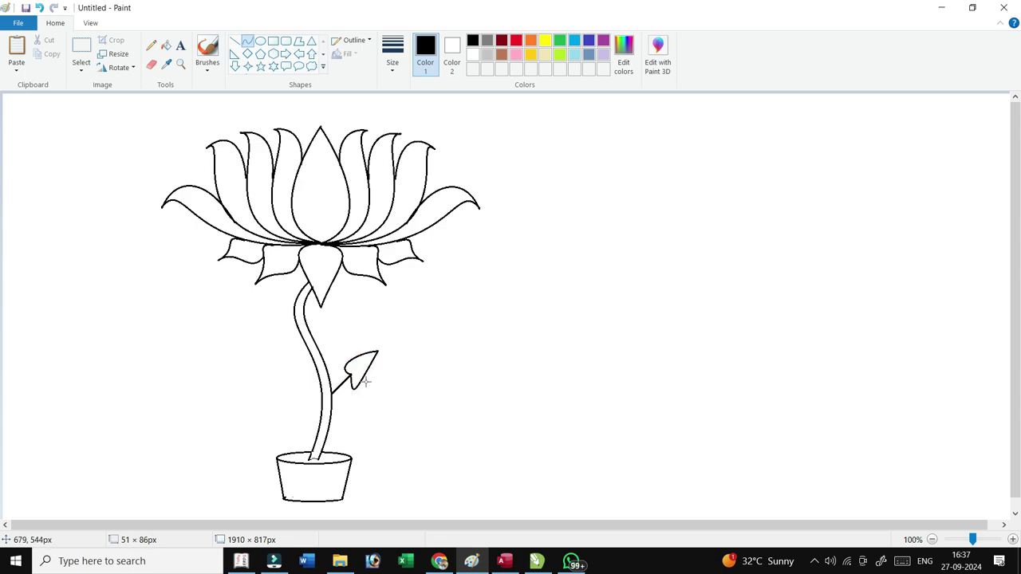
left_click_drag(369, 367, 381, 367)
left_click(456, 336)
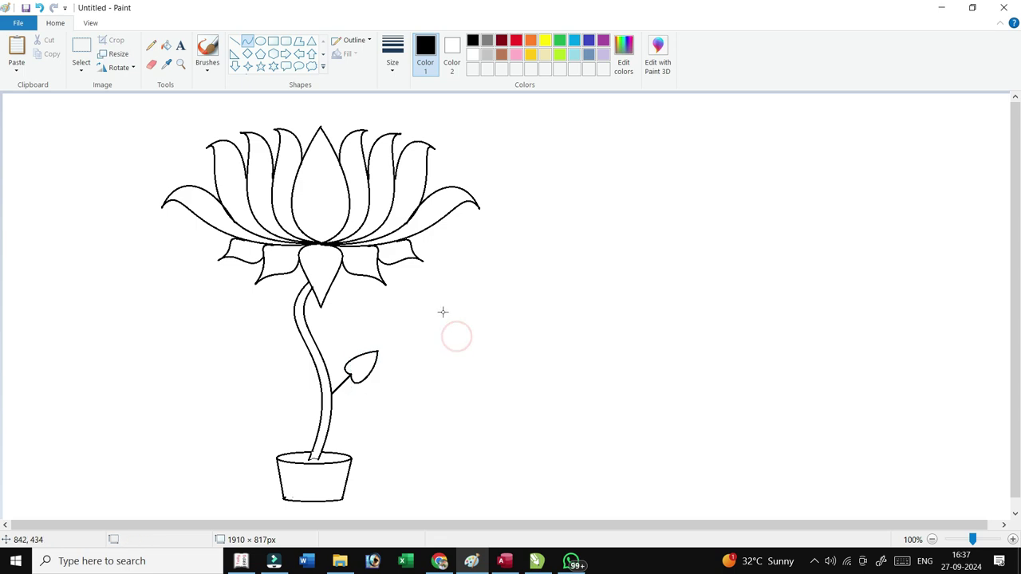
left_click(234, 41)
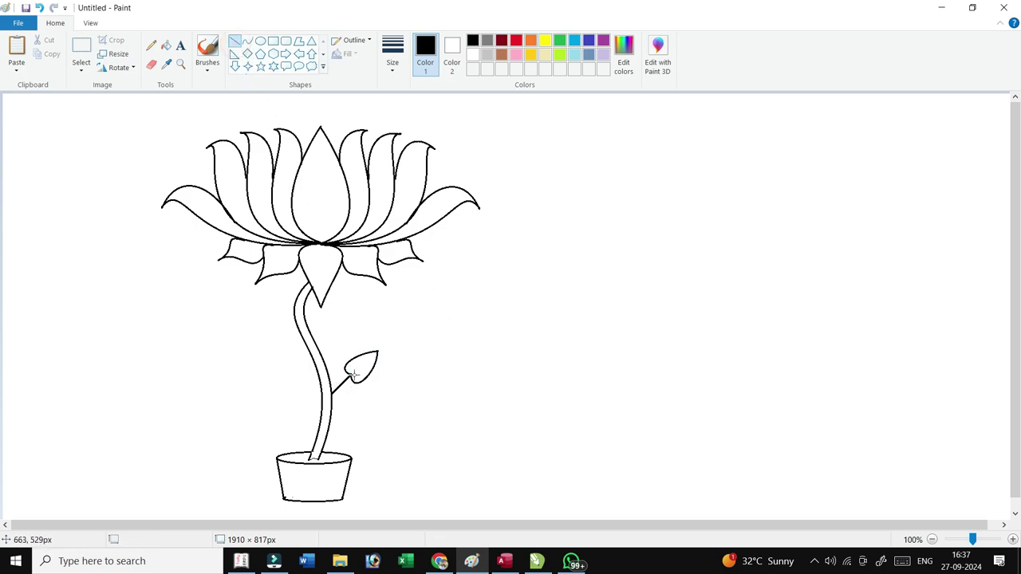
Step: Draw a central vein running from the leaf's base toward its tip
left_click_drag(351, 373, 377, 356)
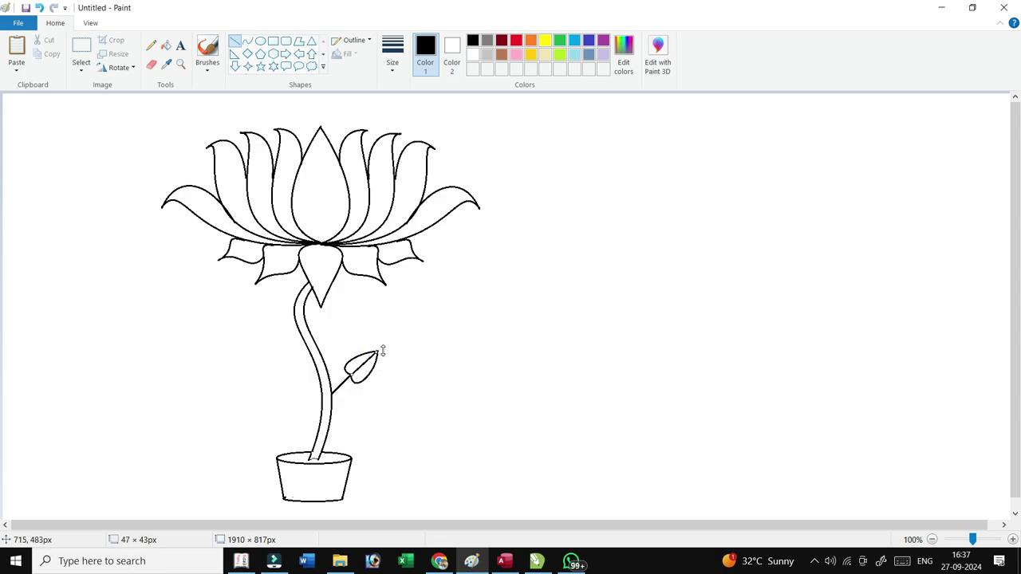
left_click(233, 40)
left_click_drag(348, 374, 367, 373)
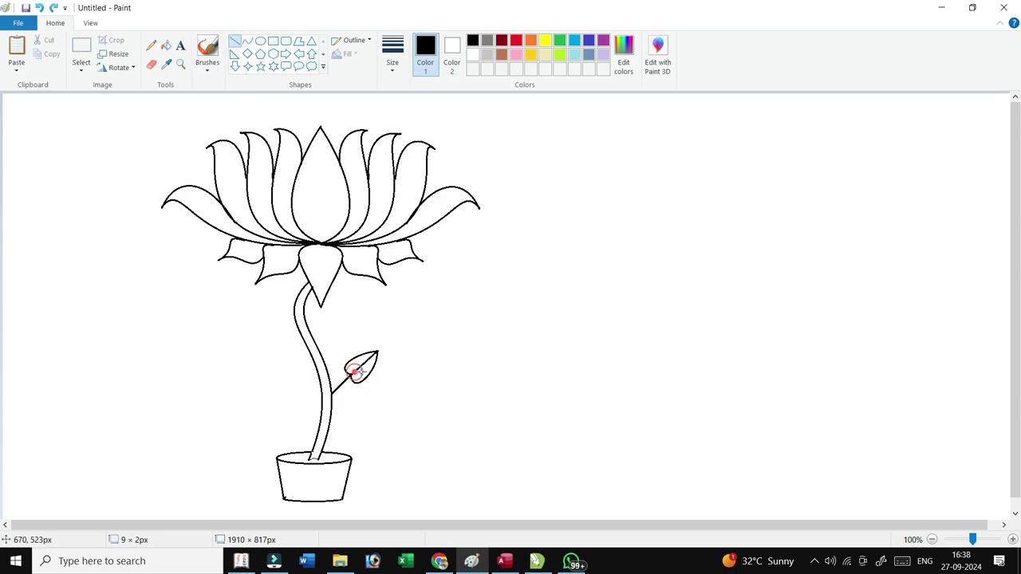
left_click(399, 362)
Step: Add four short slanted side veins inside the leaf
left_click_drag(356, 357, 358, 373)
left_click(384, 360)
left_click_drag(361, 365, 373, 361)
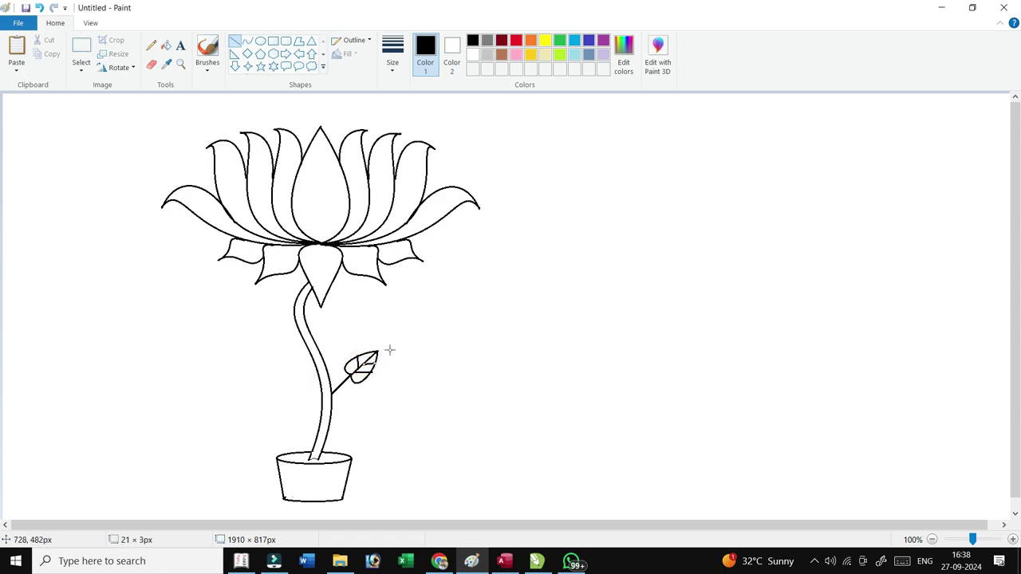
left_click(390, 348)
left_click_drag(366, 353, 367, 361)
left_click(394, 359)
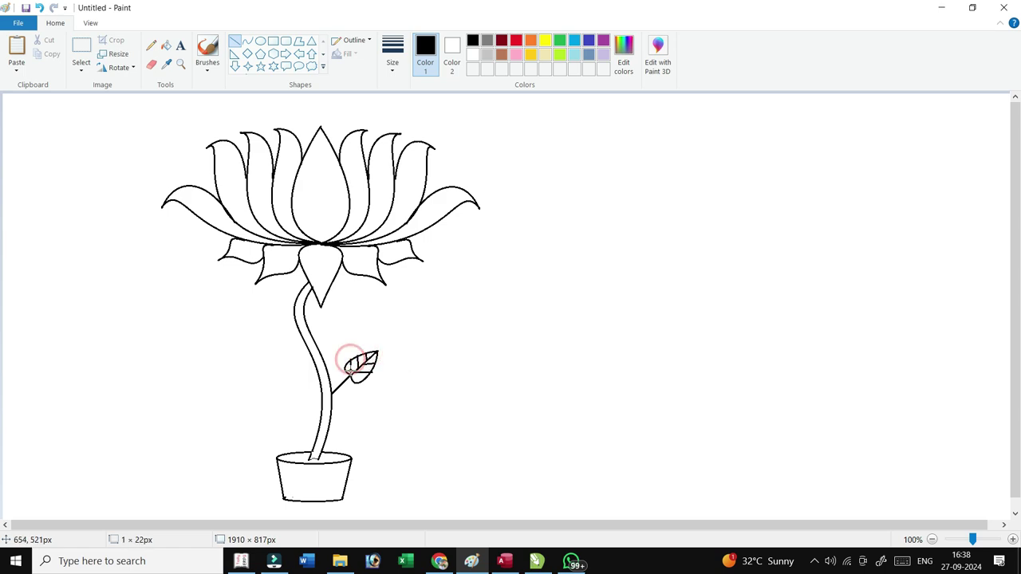
left_click_drag(348, 360, 351, 378)
left_click(389, 366)
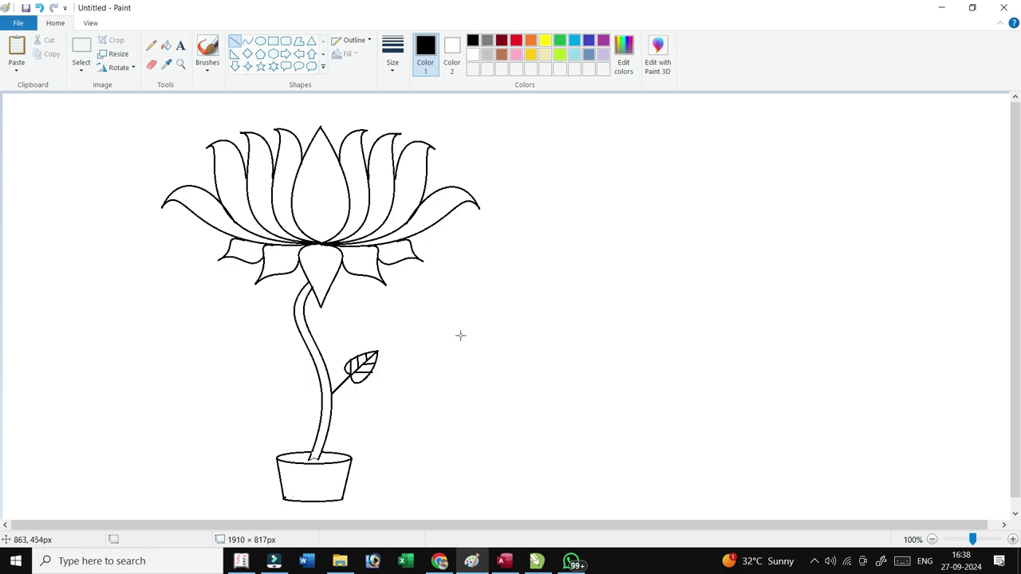
Step: Fill all seven sections of the stem leaf, between its veins, with green
left_click(166, 46)
left_click(558, 40)
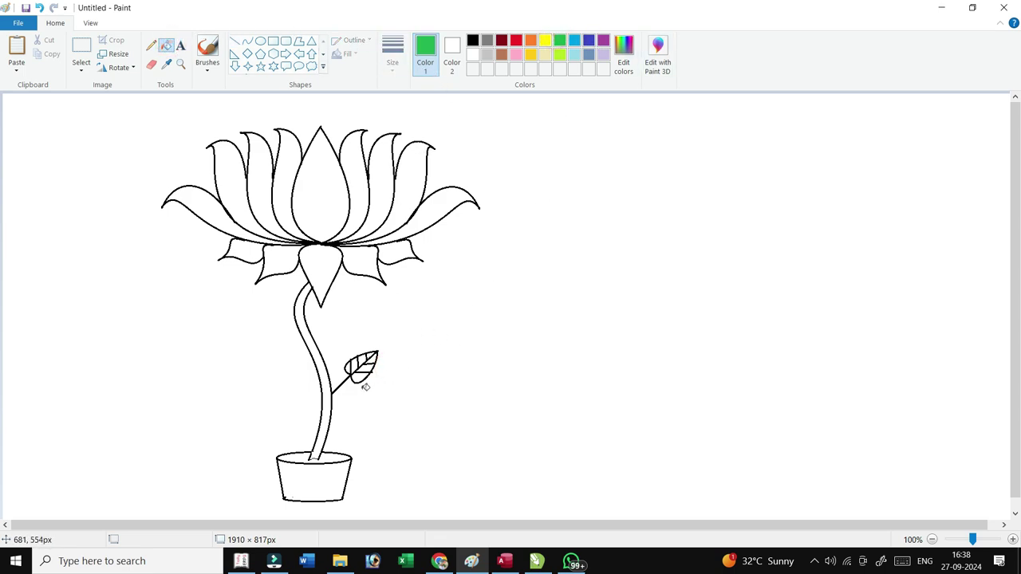
left_click(368, 366)
left_click(360, 374)
left_click(371, 360)
left_click(373, 354)
left_click(369, 355)
left_click(360, 359)
left_click(354, 365)
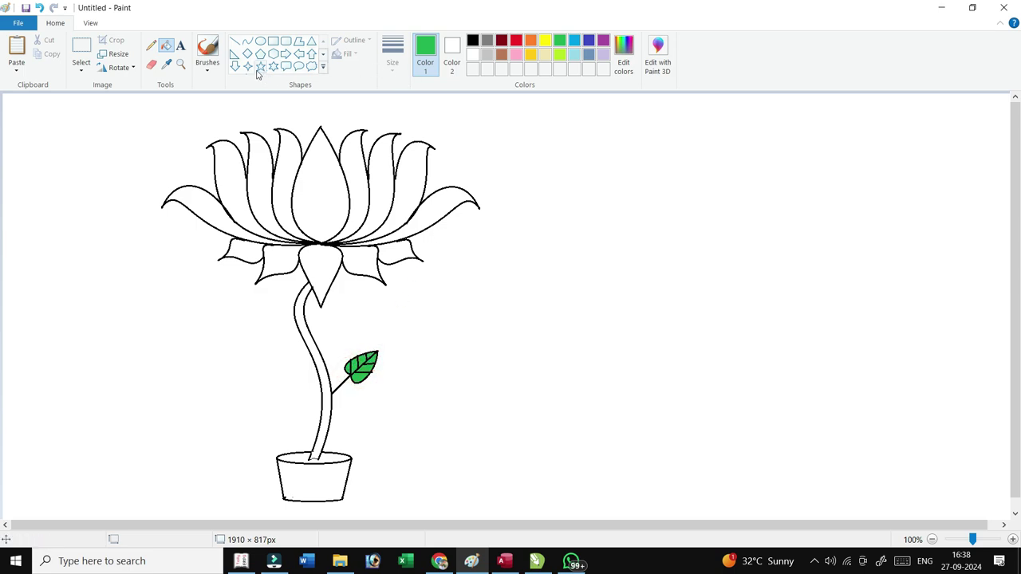
left_click(89, 48)
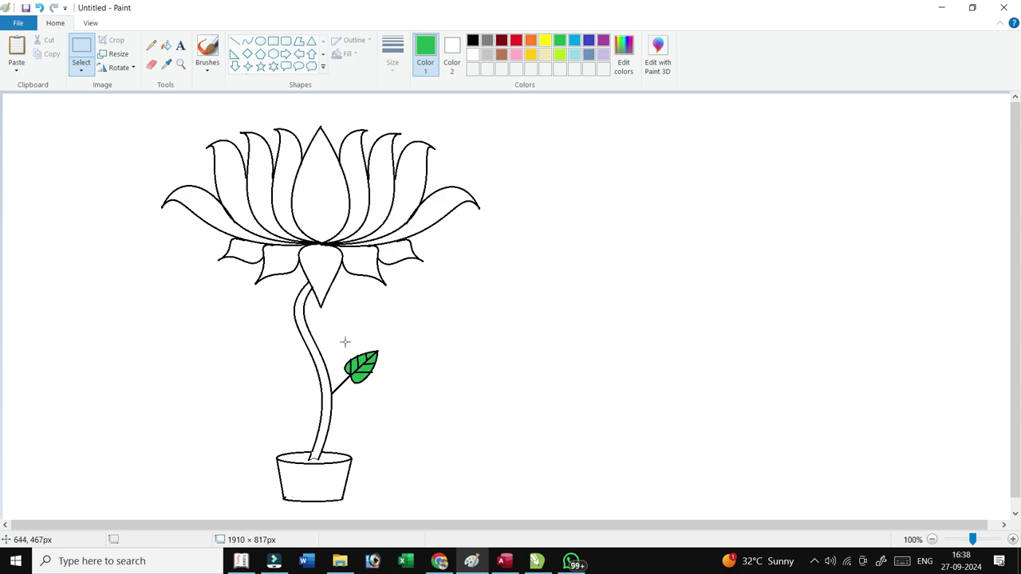
Step: Place a horizontally flipped leaf copy on the stem's left and another copy on its upper right
left_click_drag(334, 345, 389, 405)
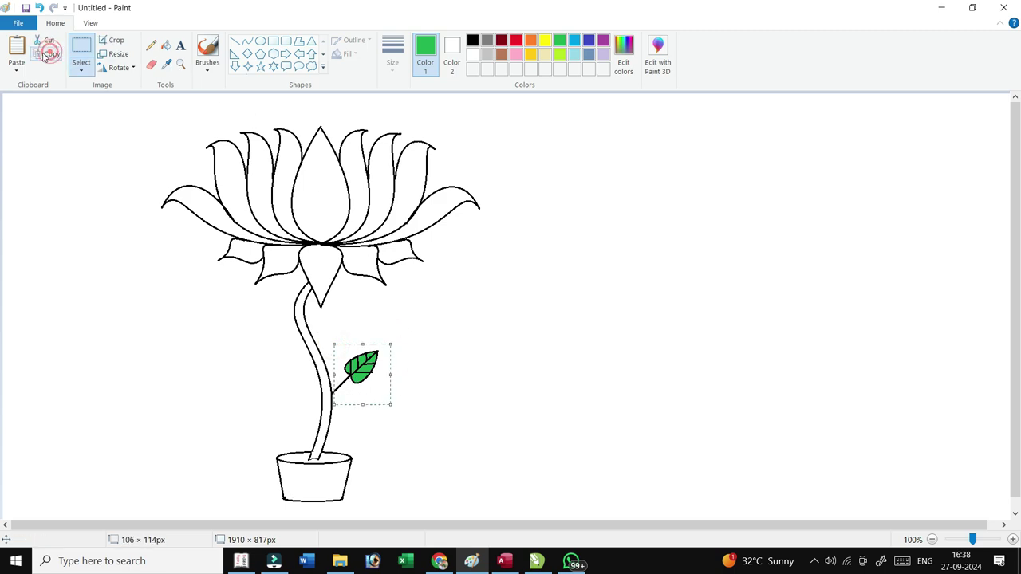
left_click(17, 50)
left_click(118, 68)
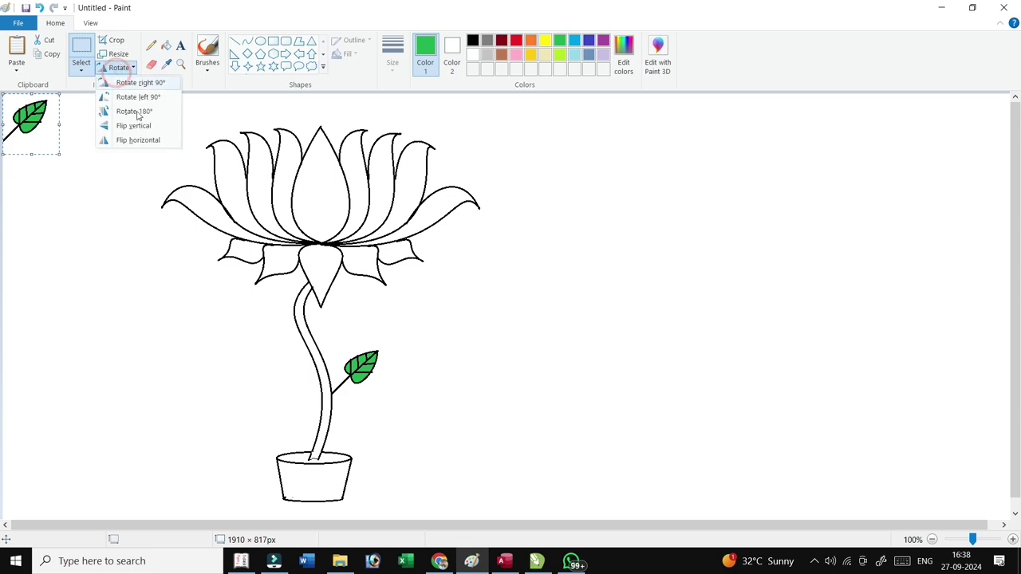
left_click(138, 139)
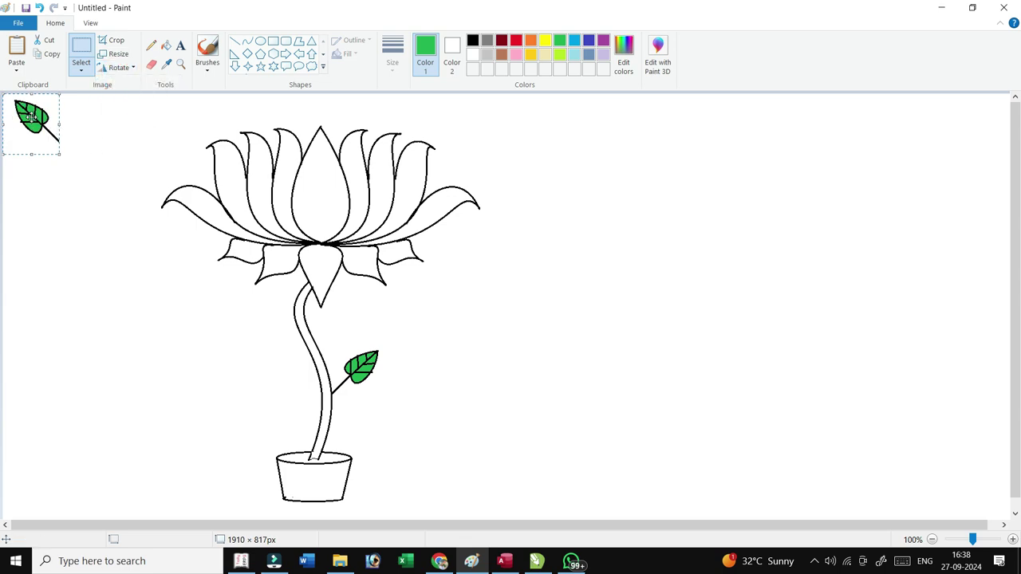
left_click_drag(31, 117, 291, 403)
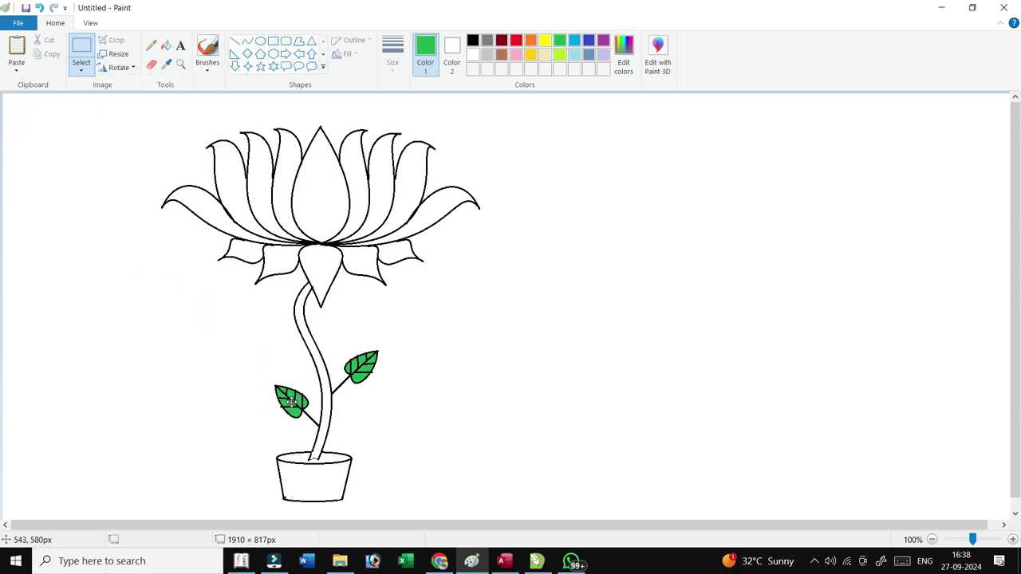
left_click(17, 50)
mouse_move(25, 122)
left_mouse_down()
mouse_move(351, 334)
mouse_move(349, 324)
left_mouse_up()
Step: Add two more flipped leaf copies on the left, one just below the flower
left_click(17, 50)
left_click(122, 70)
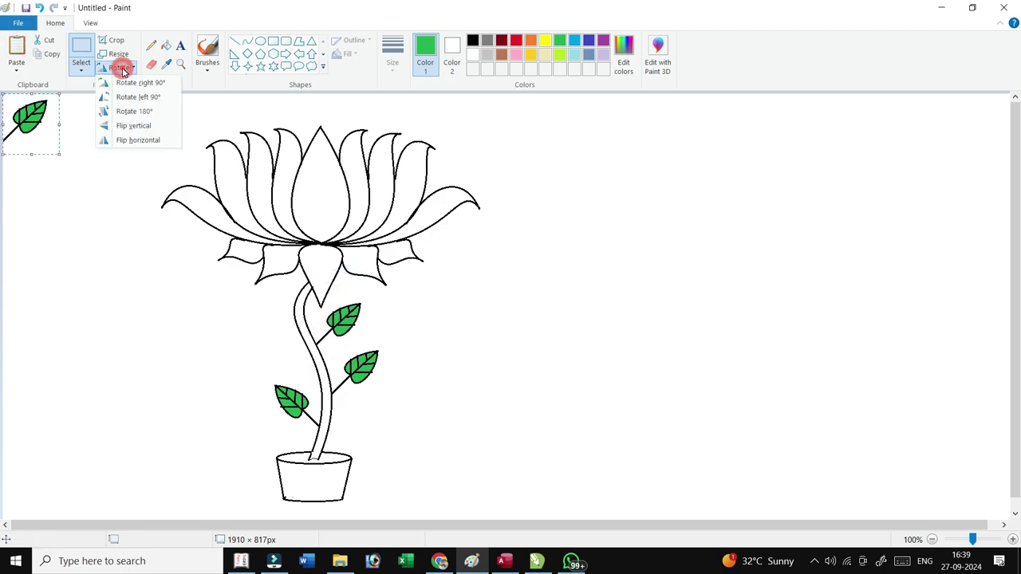
left_click(137, 140)
left_click_drag(34, 120, 296, 361)
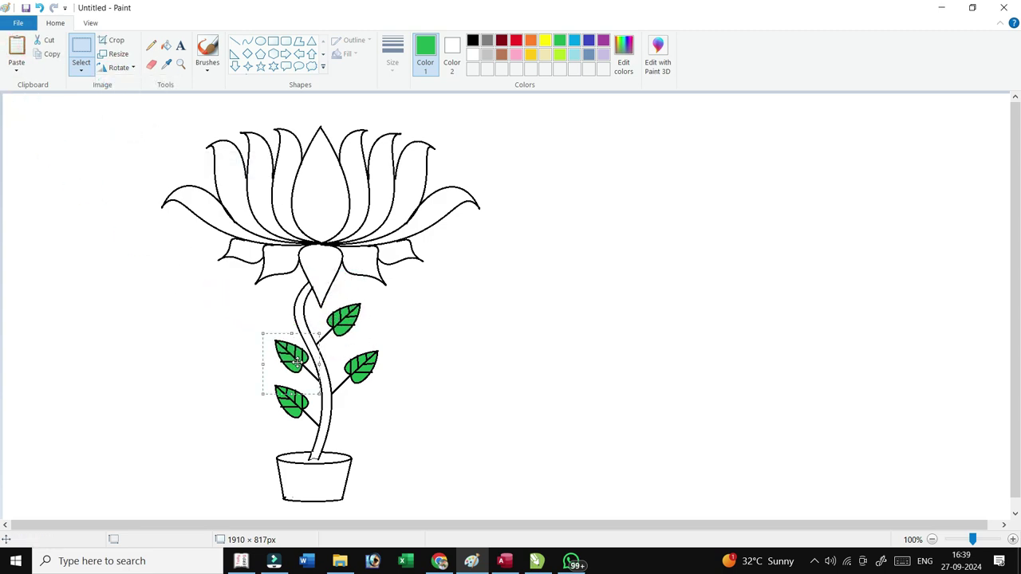
left_click(17, 50)
left_click(122, 68)
left_click(137, 140)
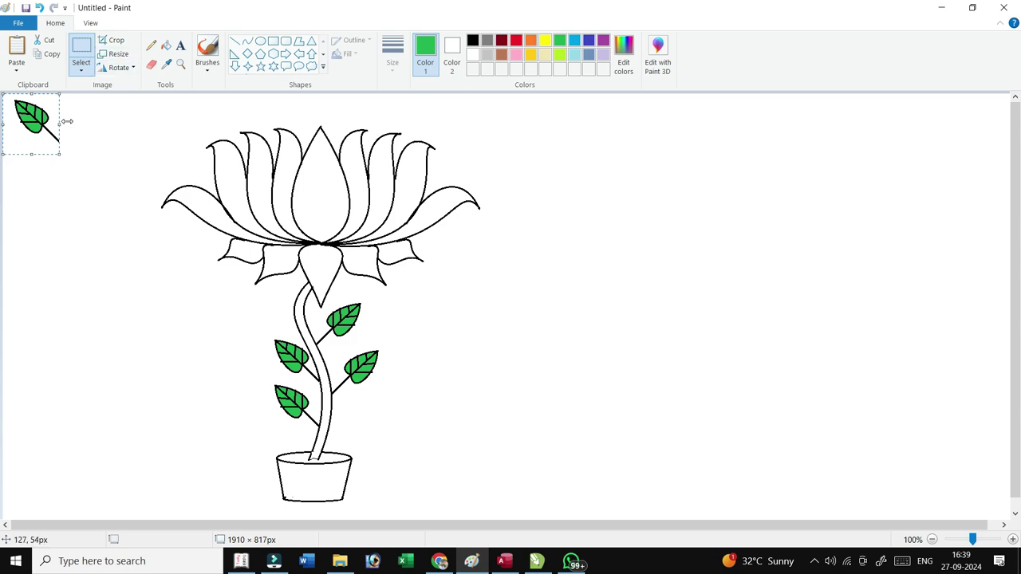
left_click_drag(34, 120, 274, 308)
left_click(198, 149)
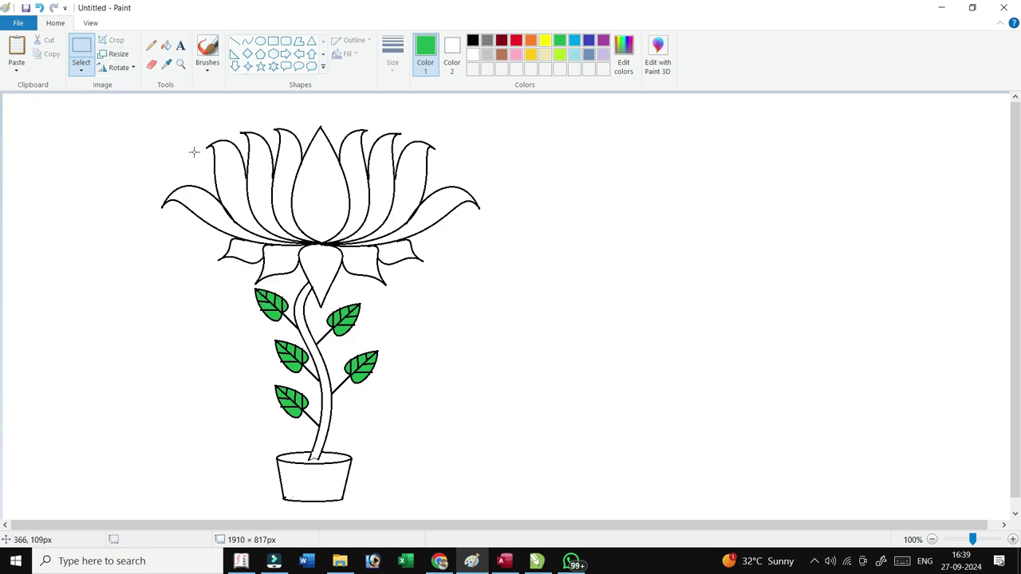
Step: Fill the five sepals under the flower green
left_click(166, 46)
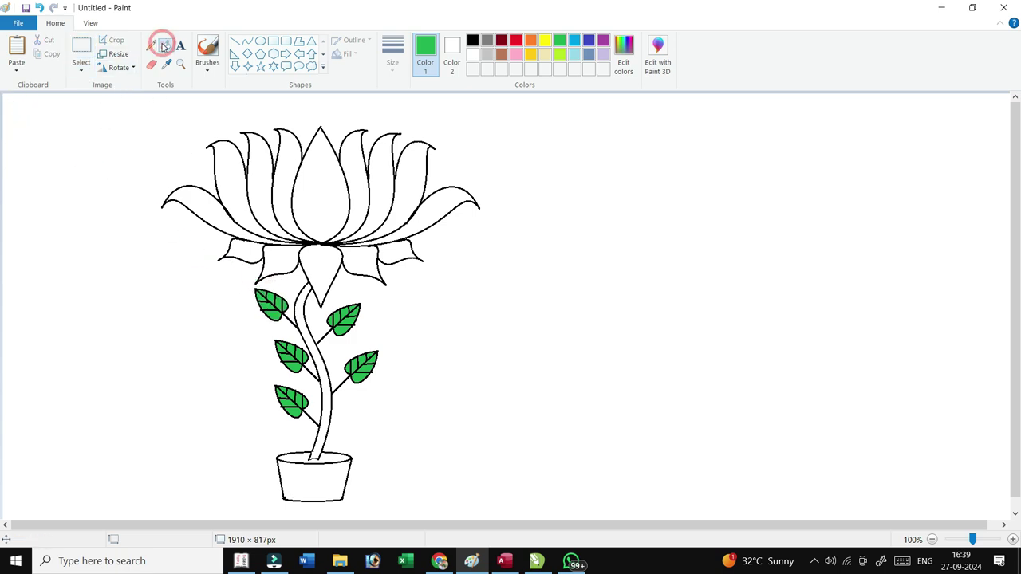
left_click(406, 248)
left_click(359, 262)
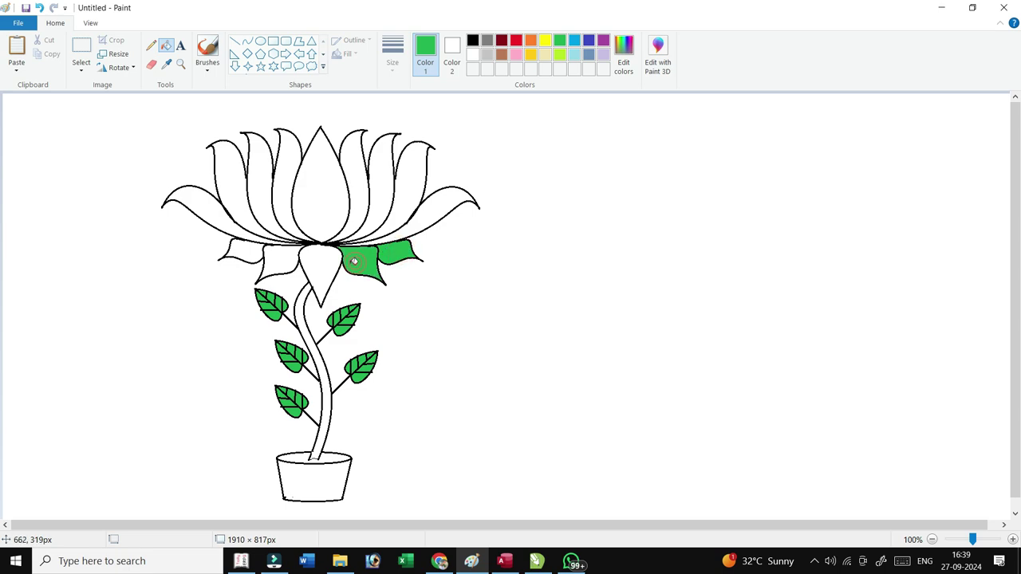
left_click(327, 261)
left_click(276, 257)
left_click(240, 251)
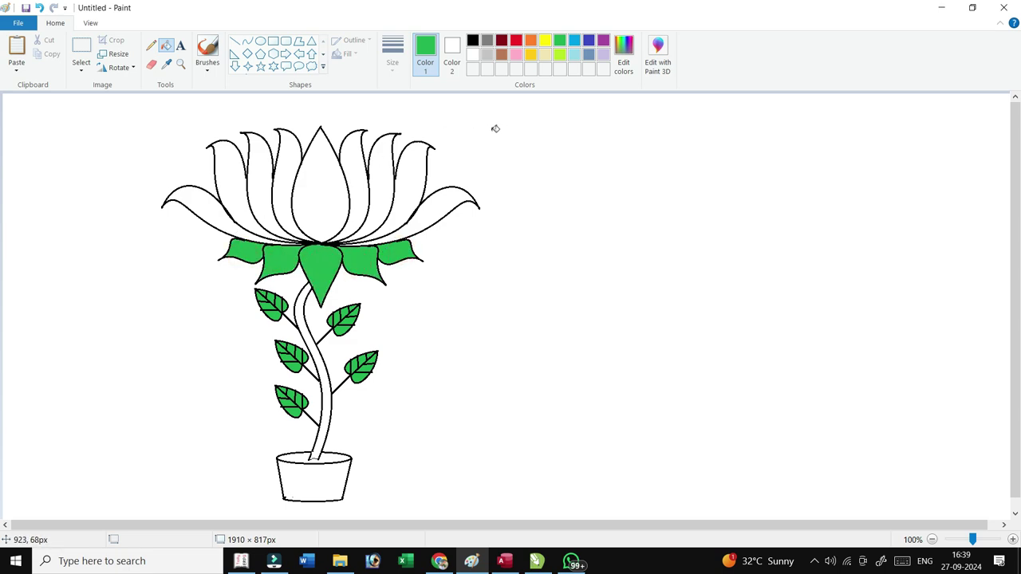
Step: Colour the stem dark red, the pot pink and the pot's top opening light turquoise
left_click(502, 42)
left_click(327, 399)
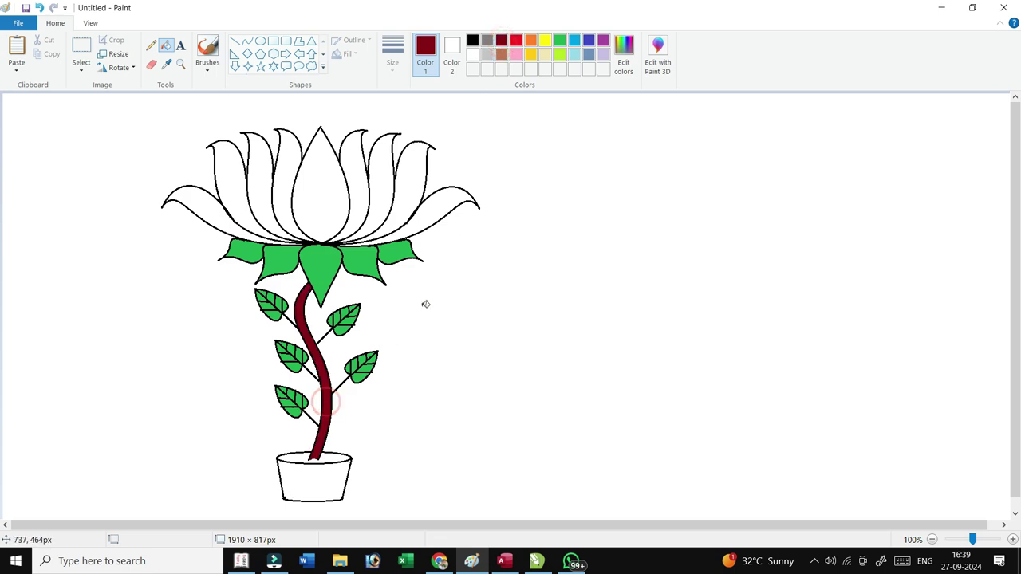
left_click(518, 54)
left_click(316, 485)
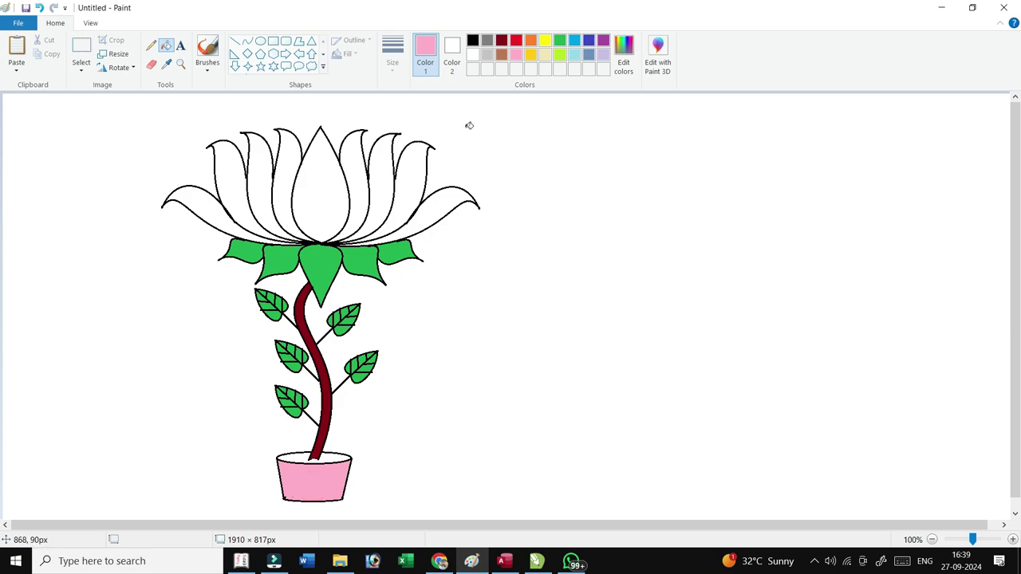
left_click(574, 54)
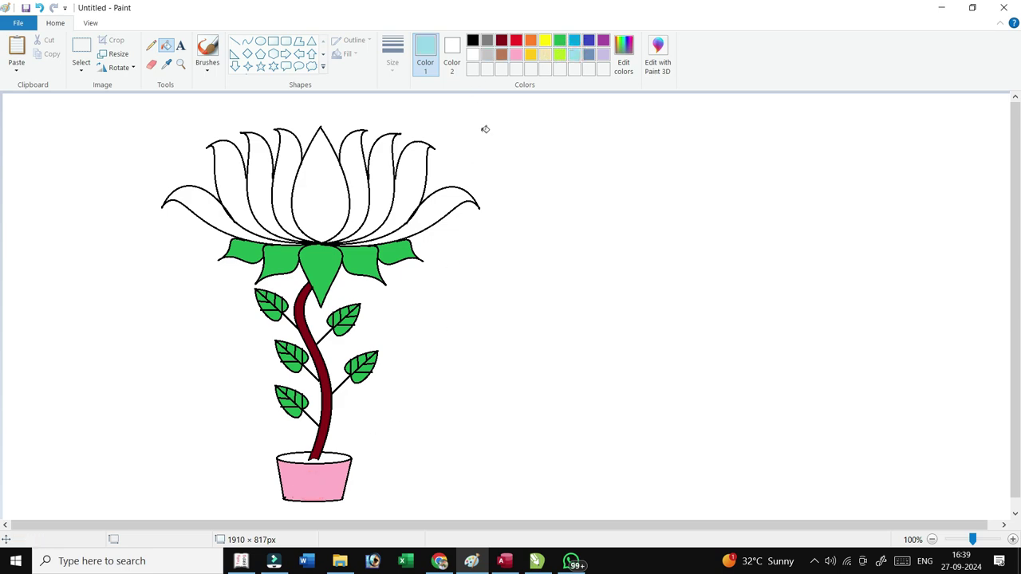
left_click(295, 457)
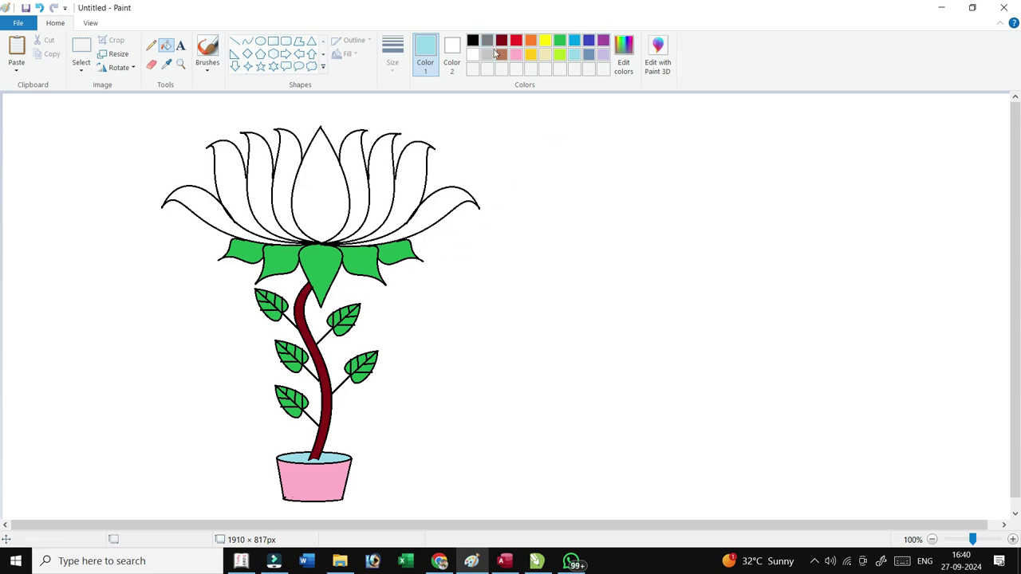
left_click(82, 49)
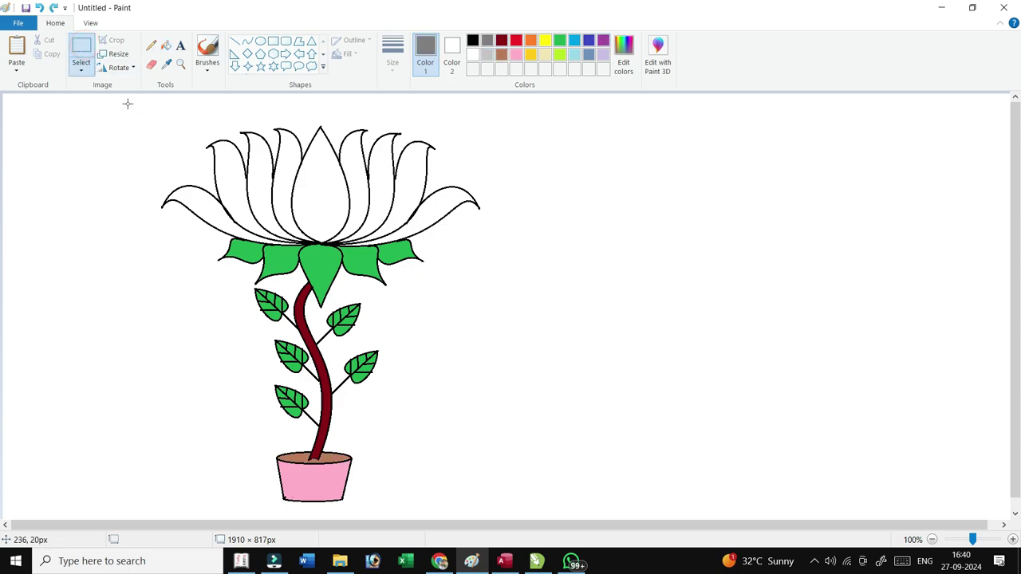
Step: Copy the whole coloured potted lotus and place the duplicate to the right of the original
mouse_move(128, 104)
left_mouse_down()
mouse_move(472, 512)
mouse_move(503, 519)
left_mouse_up()
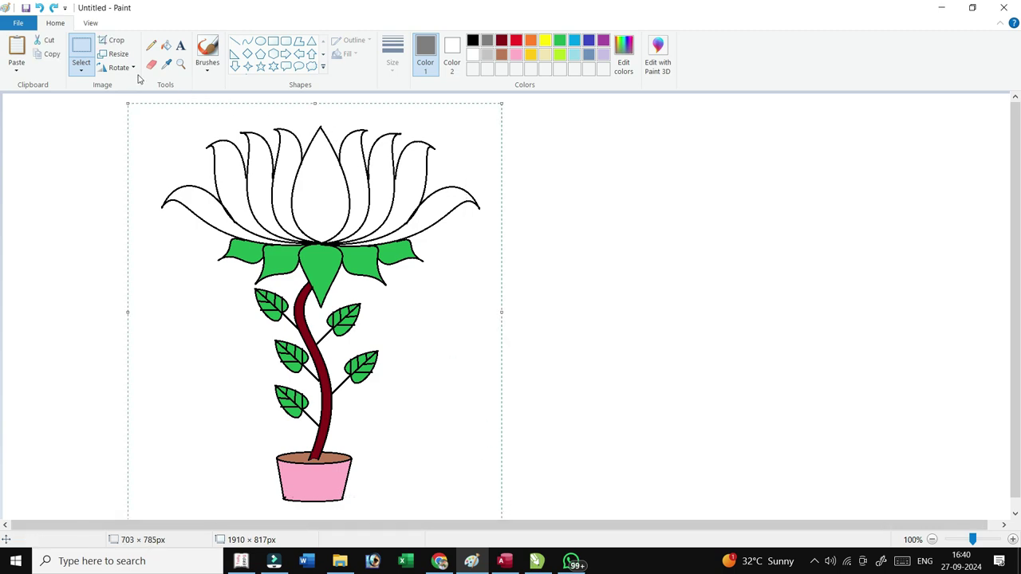
left_click(49, 54)
left_click(16, 48)
mouse_move(121, 194)
left_mouse_down()
mouse_move(236, 226)
mouse_move(621, 198)
left_mouse_up()
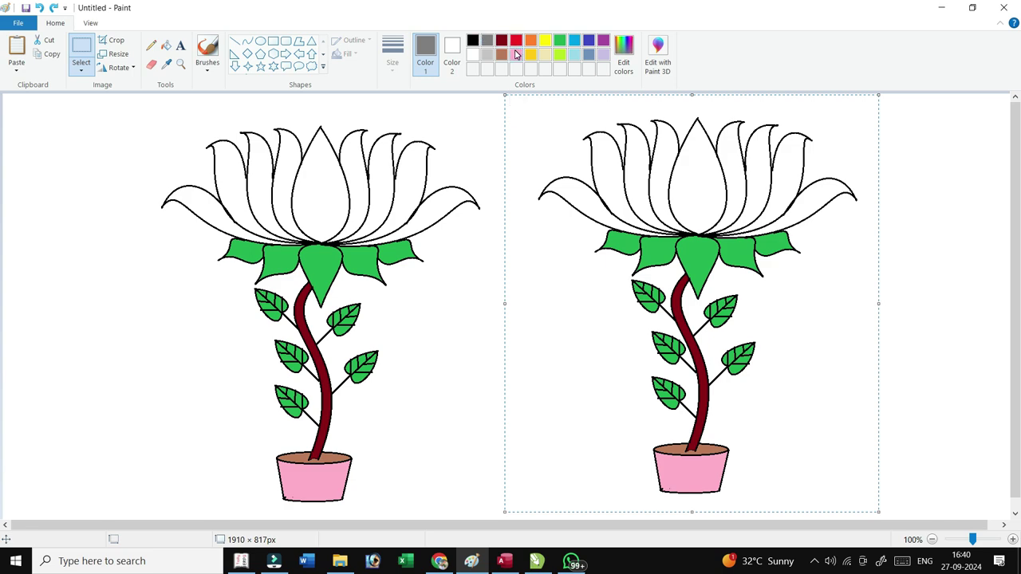
left_click(486, 54)
Step: Fill the background light grey and all nine petals of the right lotus red
left_click(491, 107)
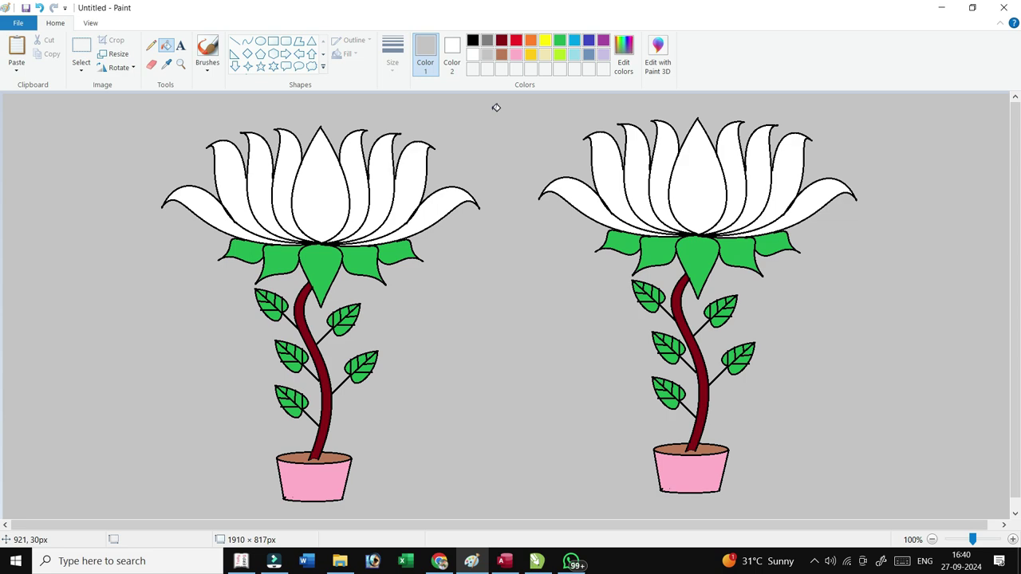
left_click(516, 40)
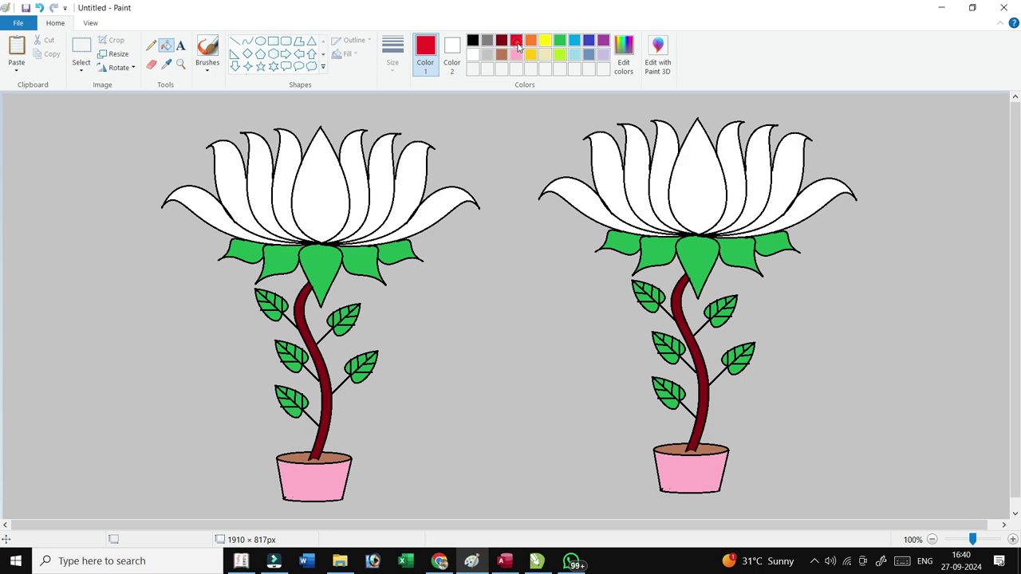
left_click(587, 196)
left_click(610, 168)
left_click(644, 164)
left_click(670, 164)
left_click(690, 167)
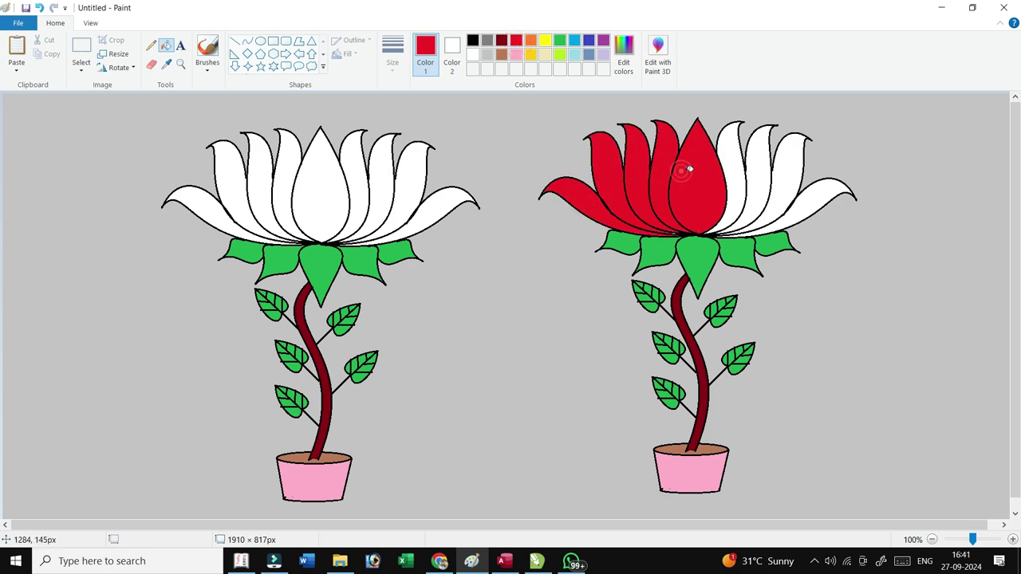
left_click(736, 163)
left_click(759, 168)
left_click(789, 164)
left_click(809, 194)
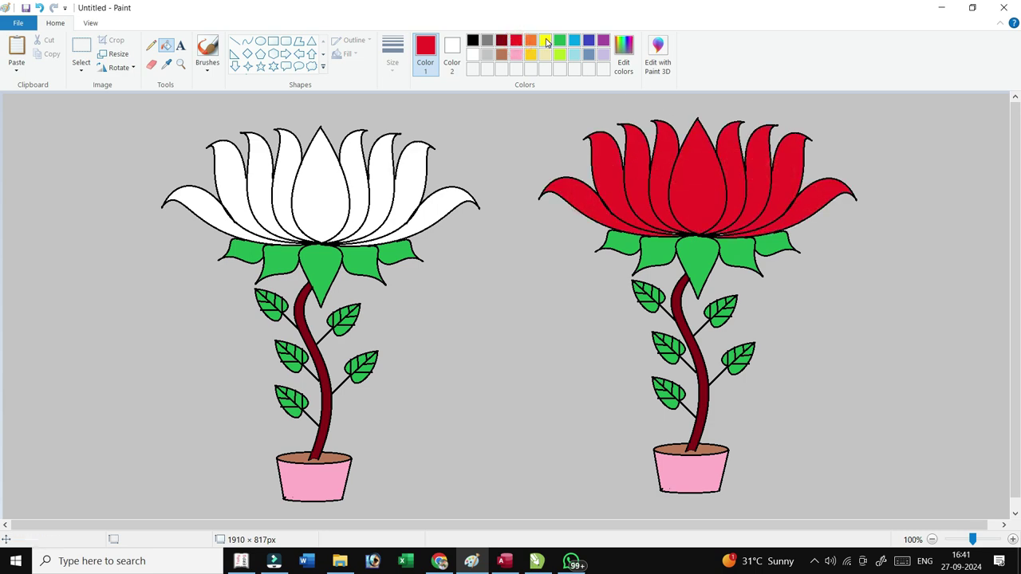
Step: Fill all nine petals of the left lotus yellow
left_click(545, 40)
left_click(414, 175)
left_click(445, 204)
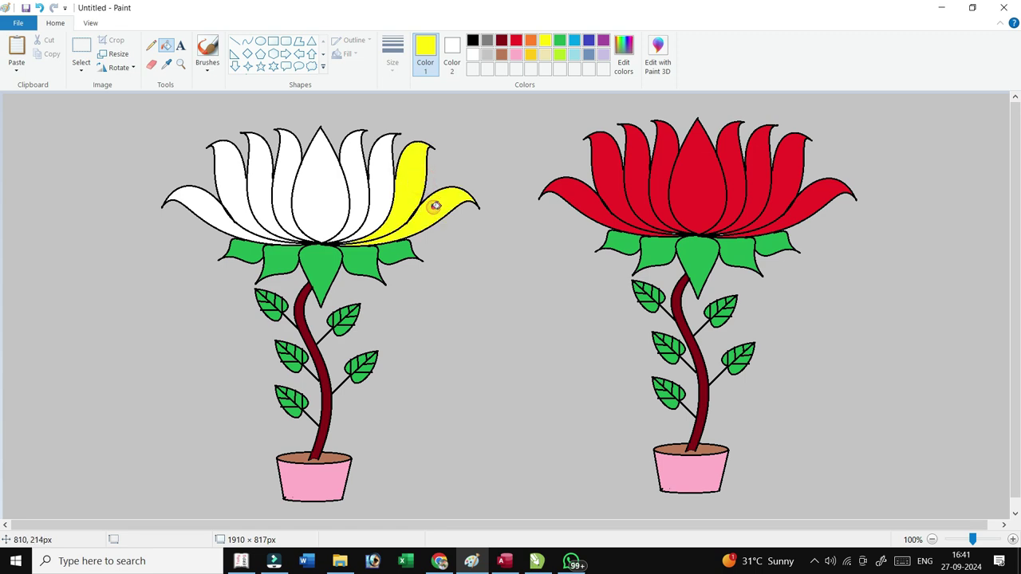
left_click(380, 177)
left_click(345, 178)
left_click(353, 172)
left_click(286, 174)
left_click(259, 178)
left_click(228, 182)
left_click(191, 204)
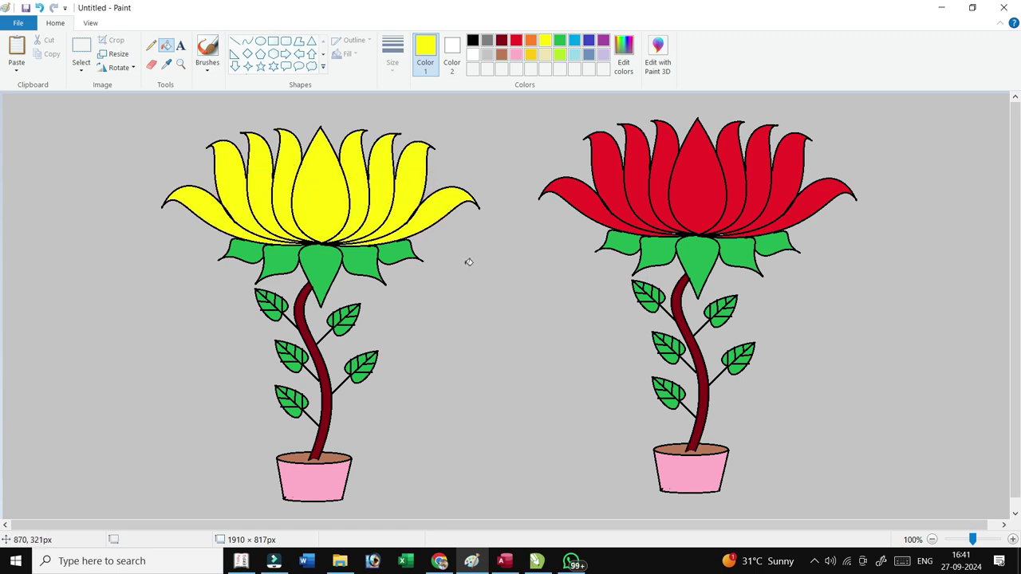